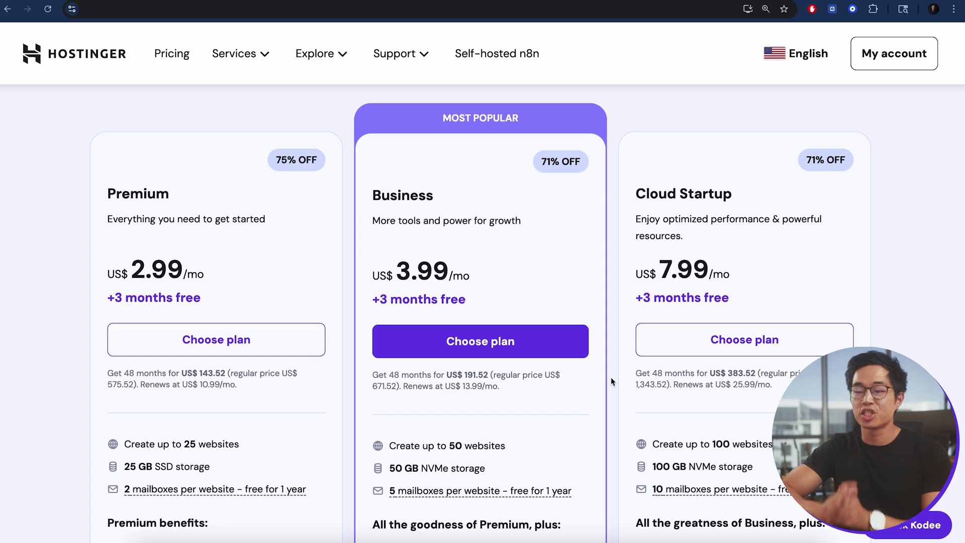
# - Compare the prices, website limits, storage and included features of the Premium, Business and Cloud Startup hosting plans
pyautogui.scroll(-1, 611, 378)
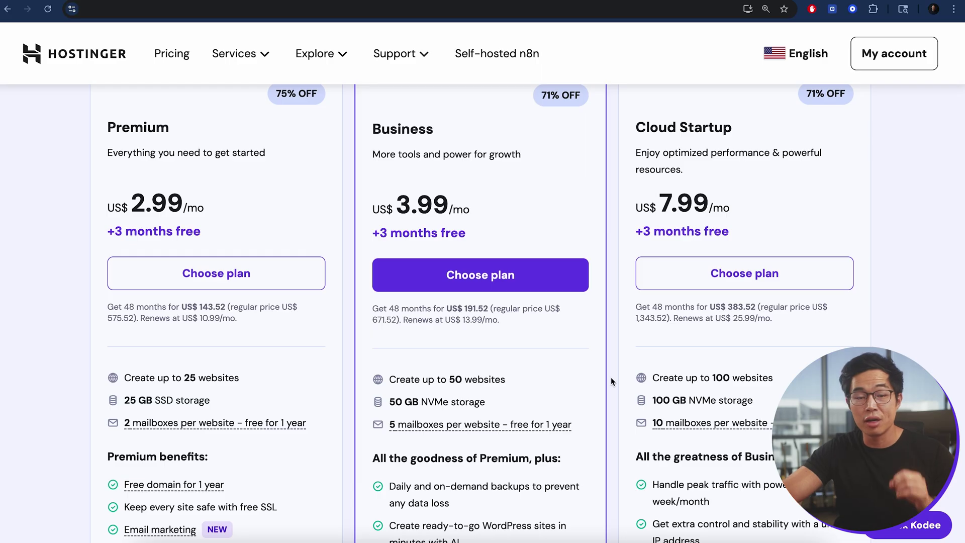
pyautogui.scroll(1, 444, 235)
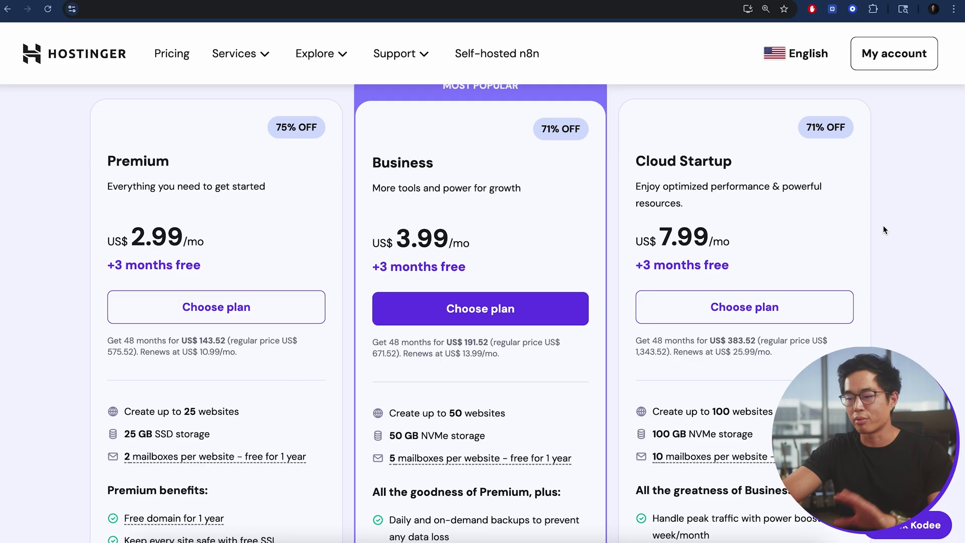
pyautogui.scroll(-1, 584, 409)
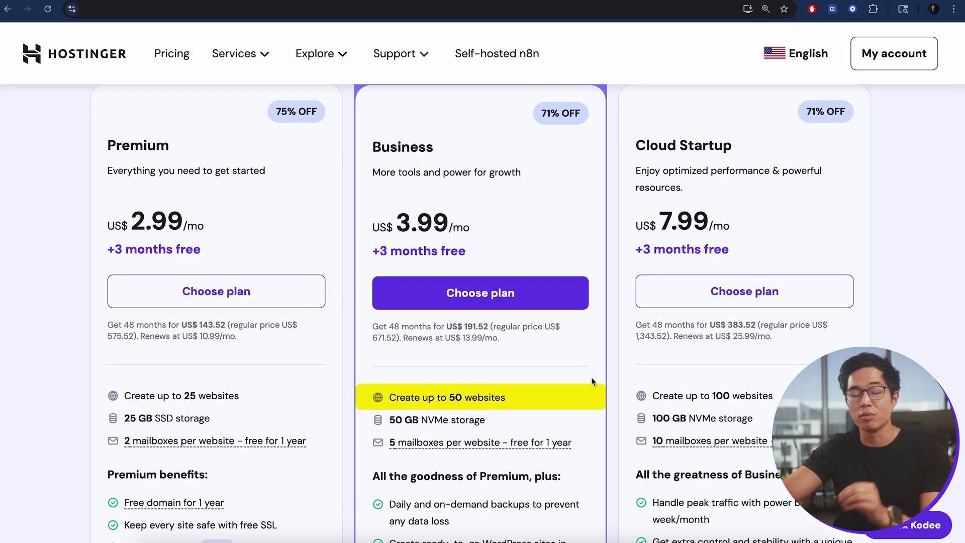
pyautogui.scroll(-1, 591, 381)
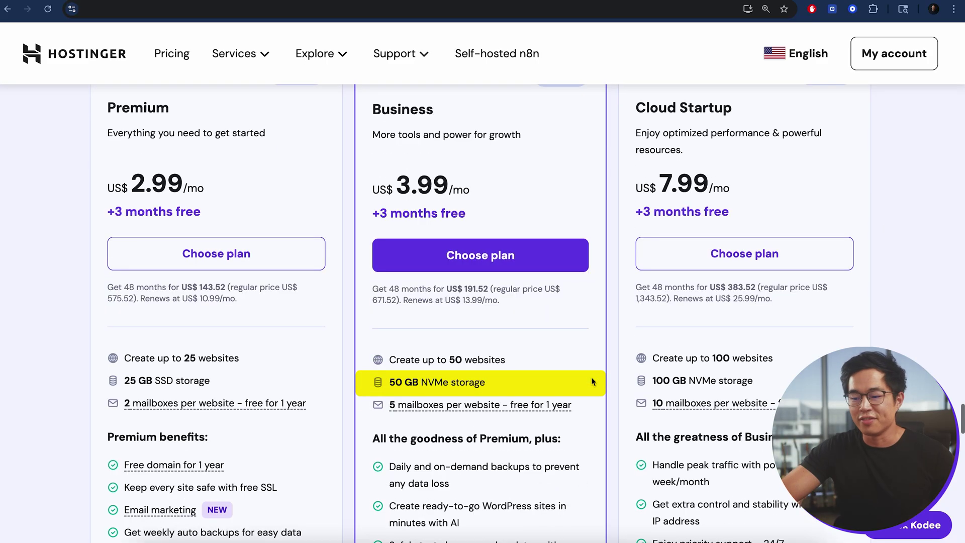
pyautogui.scroll(-4, 537, 358)
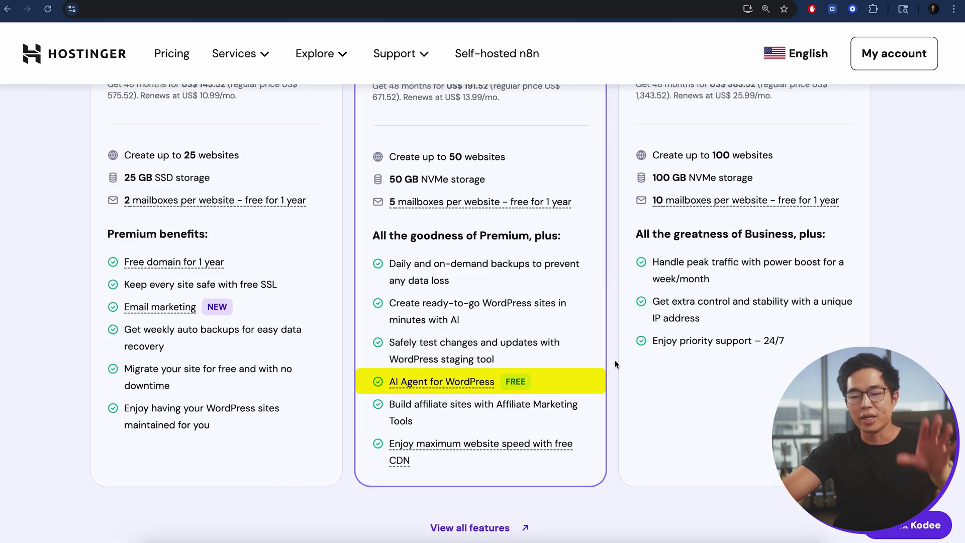
pyautogui.scroll(4, 604, 369)
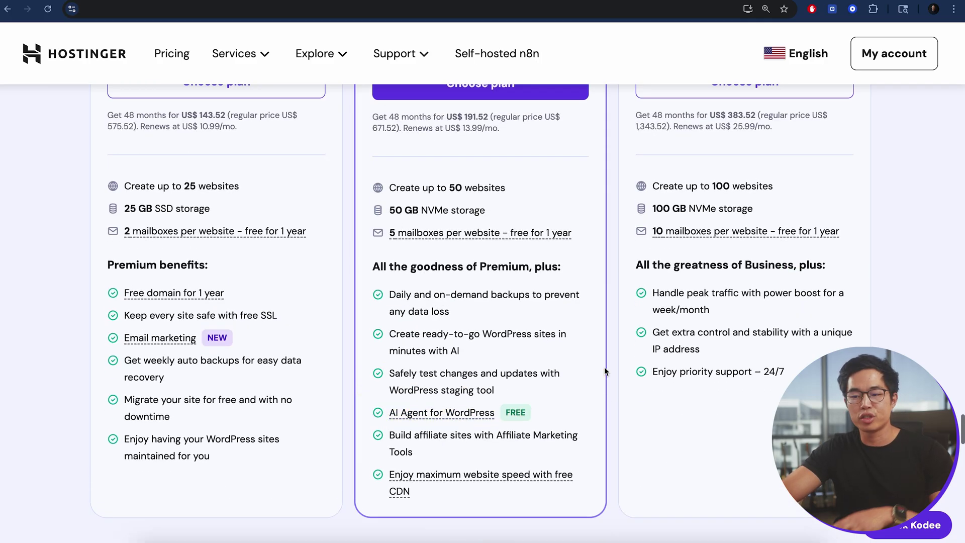
pyautogui.scroll(1, 605, 371)
pyautogui.scroll(-2, 357, 452)
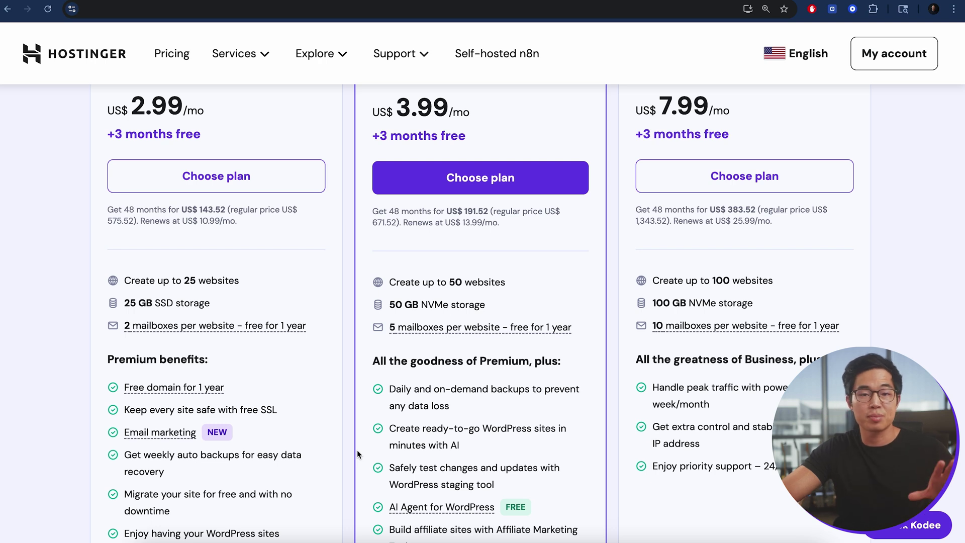
# - Choose the Business hosting plan and set its billing period to 48 months
pyautogui.scroll(3, 493, 279)
pyautogui.click(518, 306)
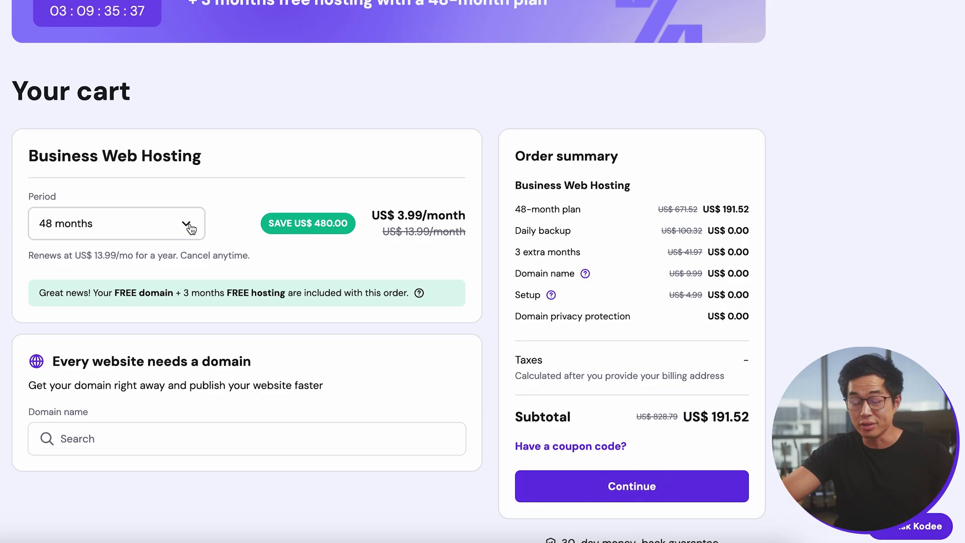
pyautogui.click(190, 229)
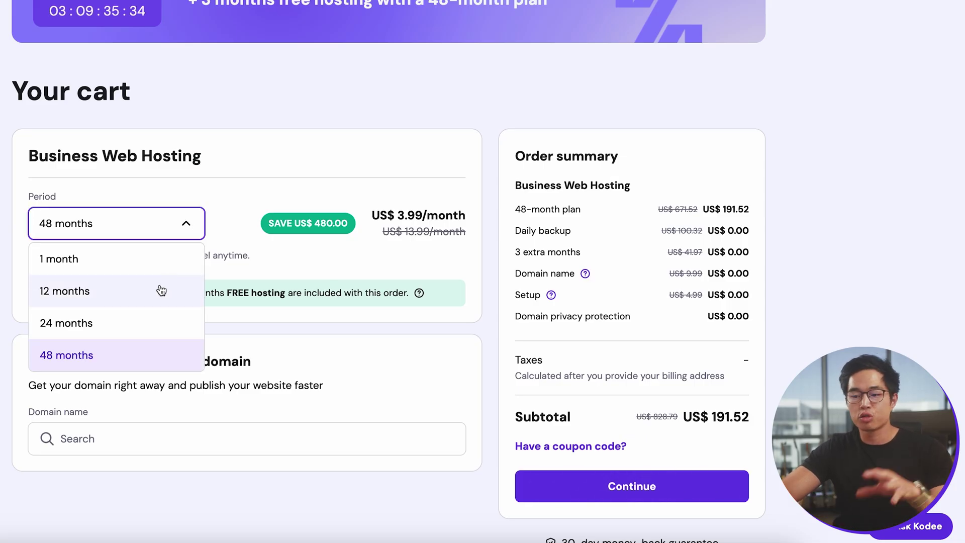
pyautogui.click(144, 330)
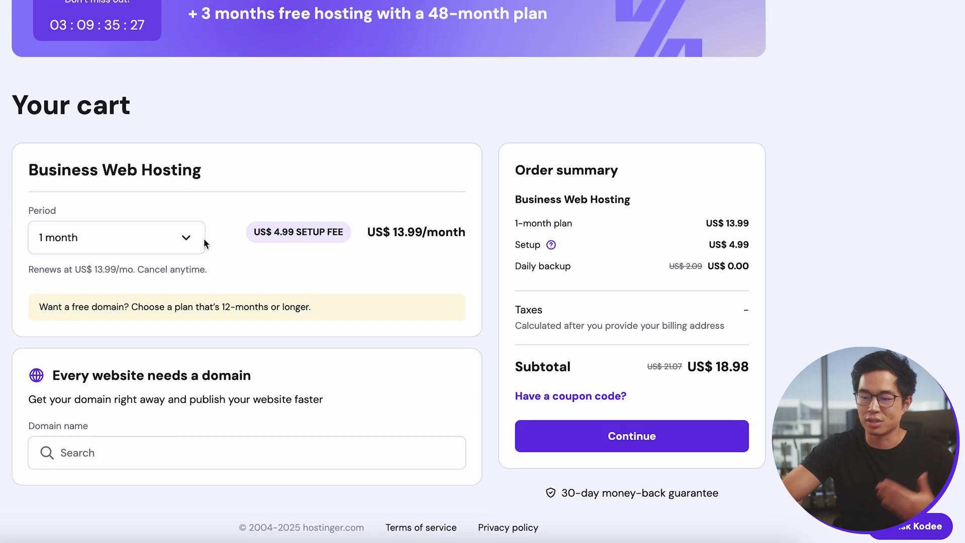
pyautogui.click(169, 237)
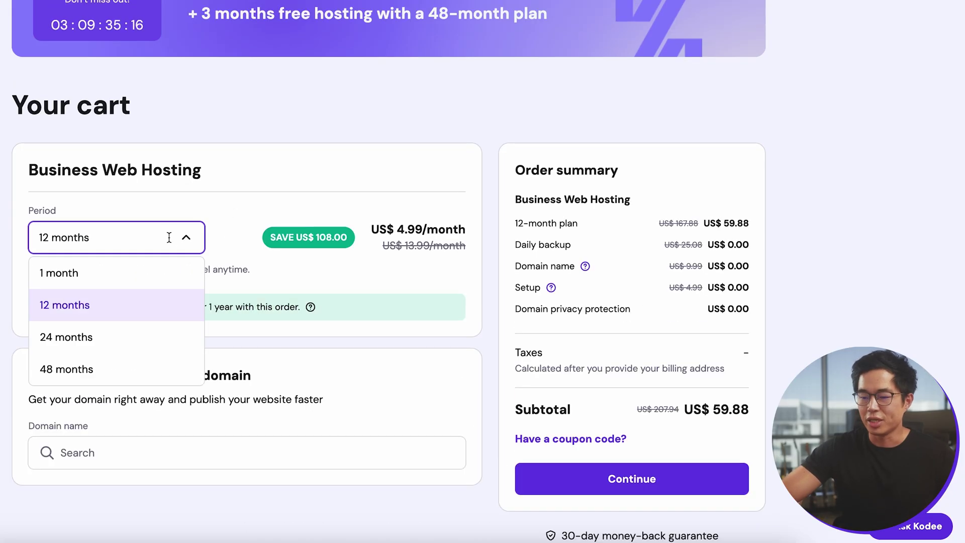
pyautogui.click(145, 368)
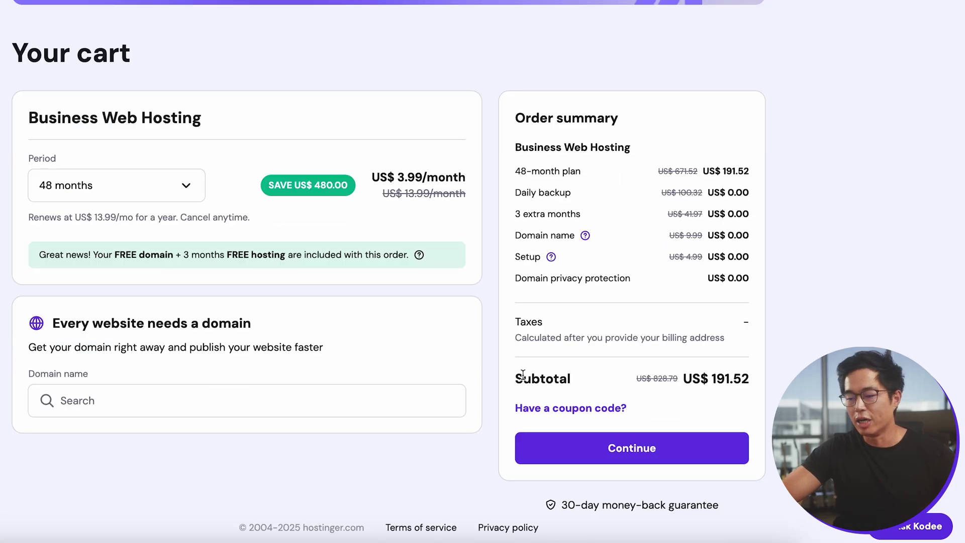
# - Apply the coupon code CHARLIECHANG to the Business Web Hosting order
pyautogui.click(572, 410)
pyautogui.scroll(-1, 572, 412)
pyautogui.click(571, 420)
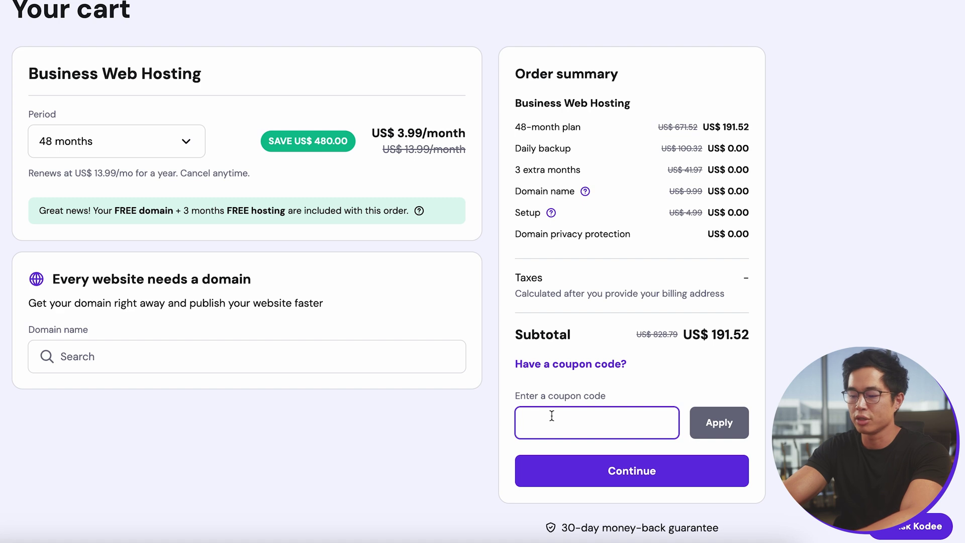
pyautogui.write('CHARLIECHANG')
pyautogui.click(719, 418)
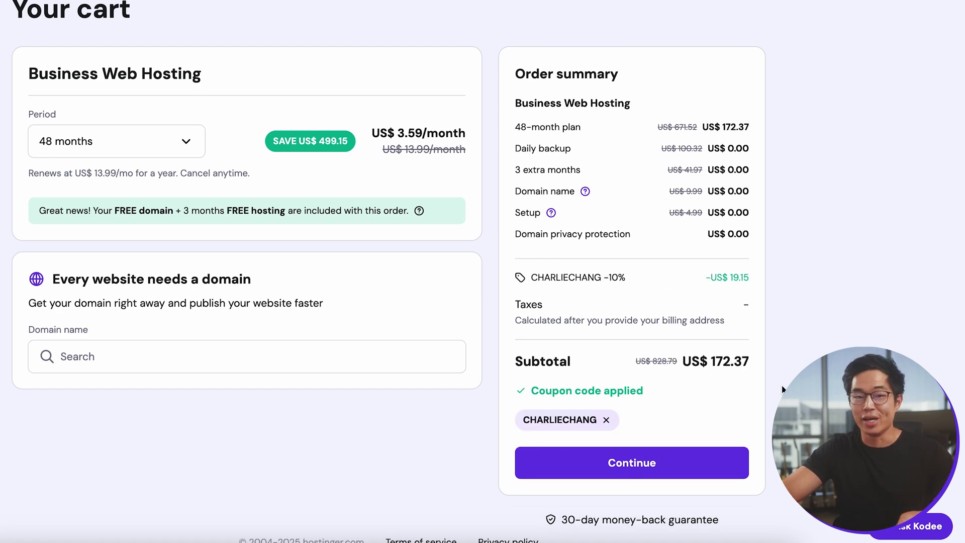
# - Continue from the cart to checkout and look over the billing address form
pyautogui.scroll(-1, 583, 460)
pyautogui.click(642, 455)
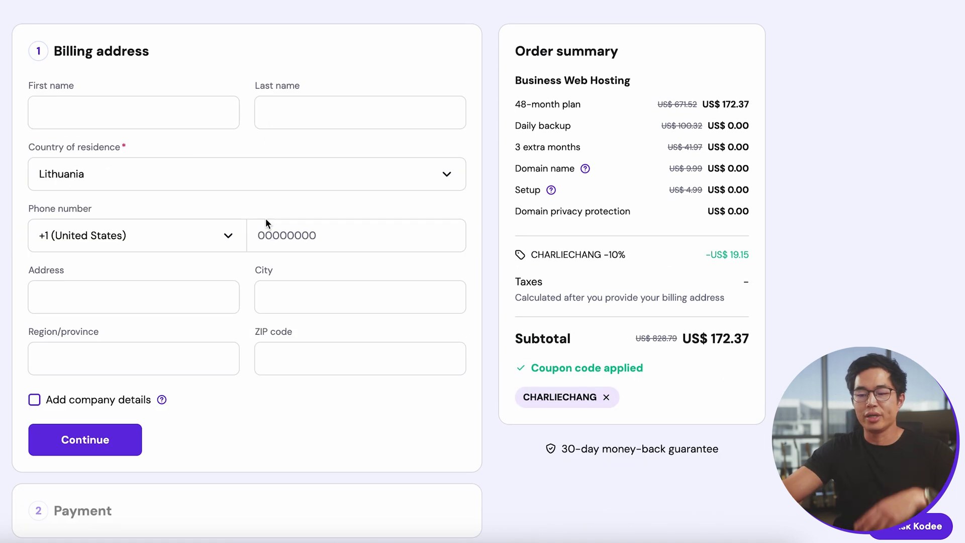
pyautogui.scroll(-1, 269, 343)
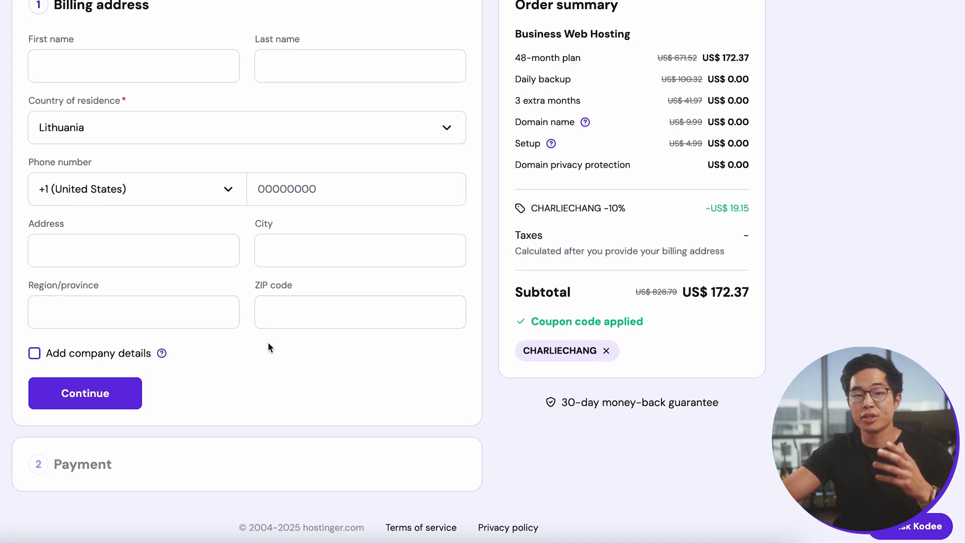
pyautogui.scroll(1, 337, 433)
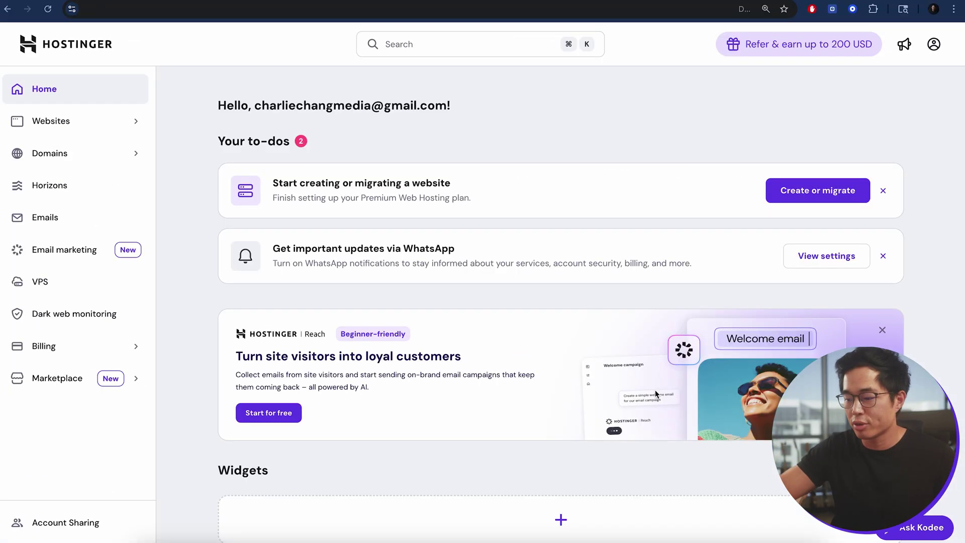
# - Open the account's websites list and start adding a website under the Business Web Hosting plan
pyautogui.scroll(-2, 652, 478)
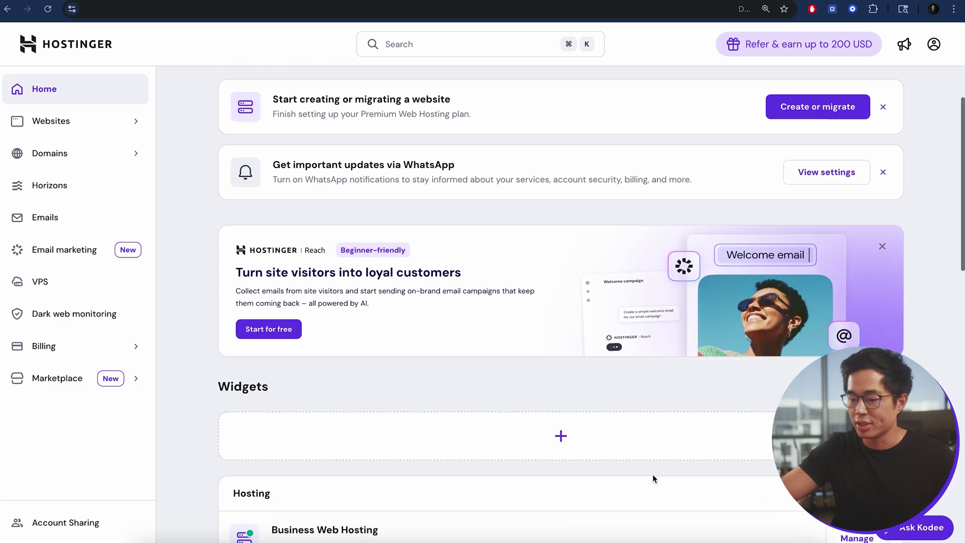
pyautogui.click(134, 122)
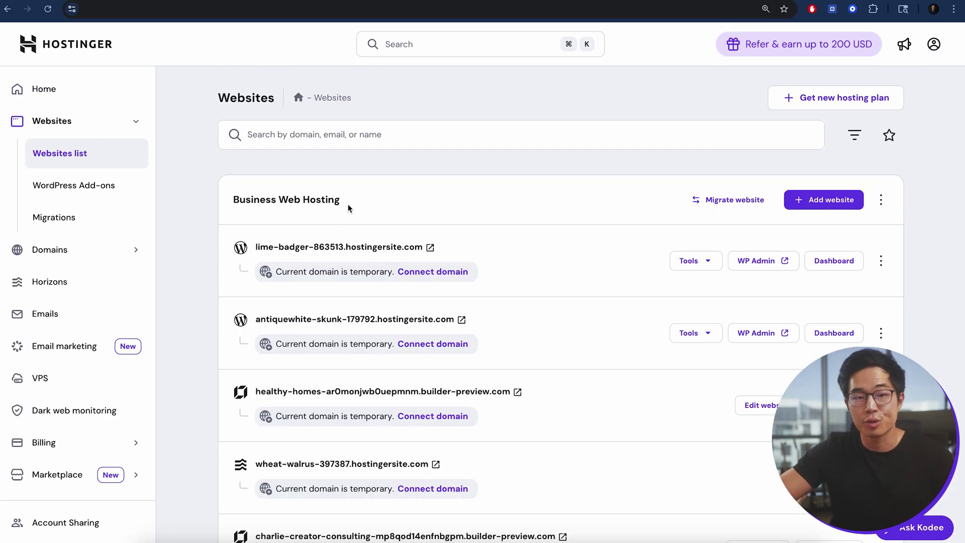
pyautogui.click(829, 201)
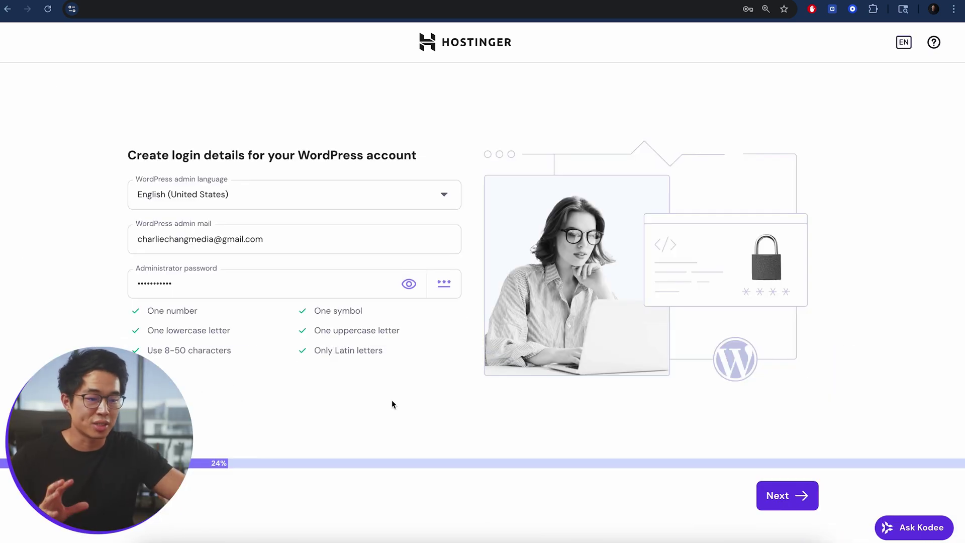
# - Accept the WordPress login details and choose to create the website with AI on a temporary domain
pyautogui.click(781, 498)
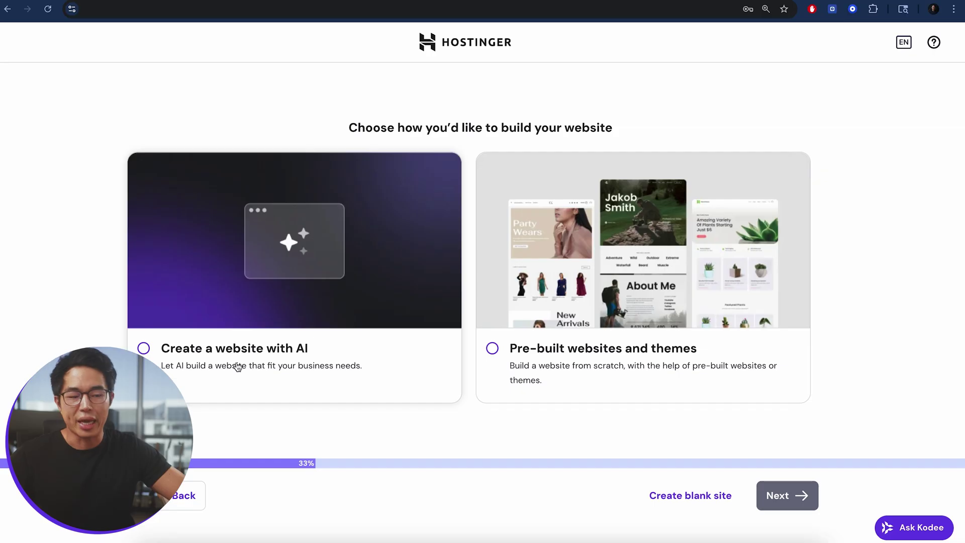
pyautogui.click(249, 350)
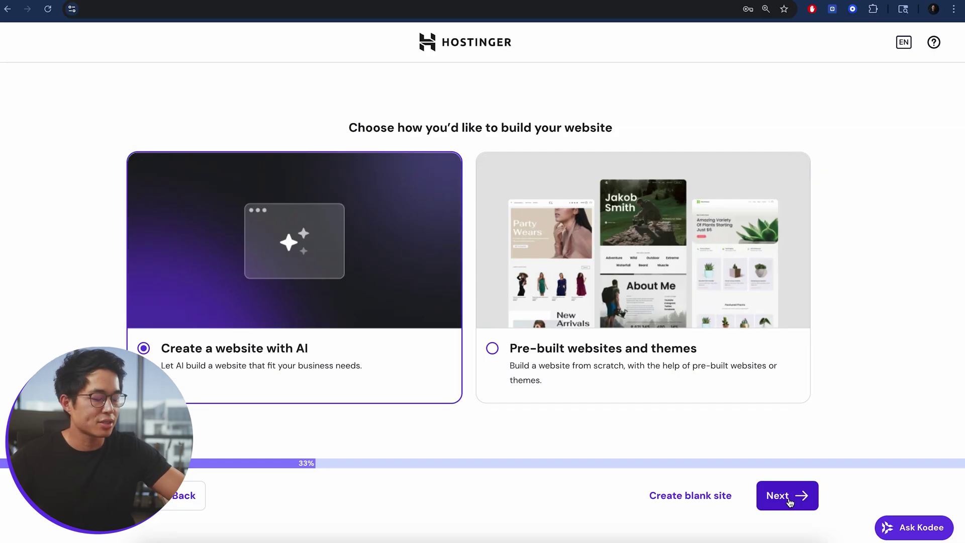
pyautogui.click(687, 498)
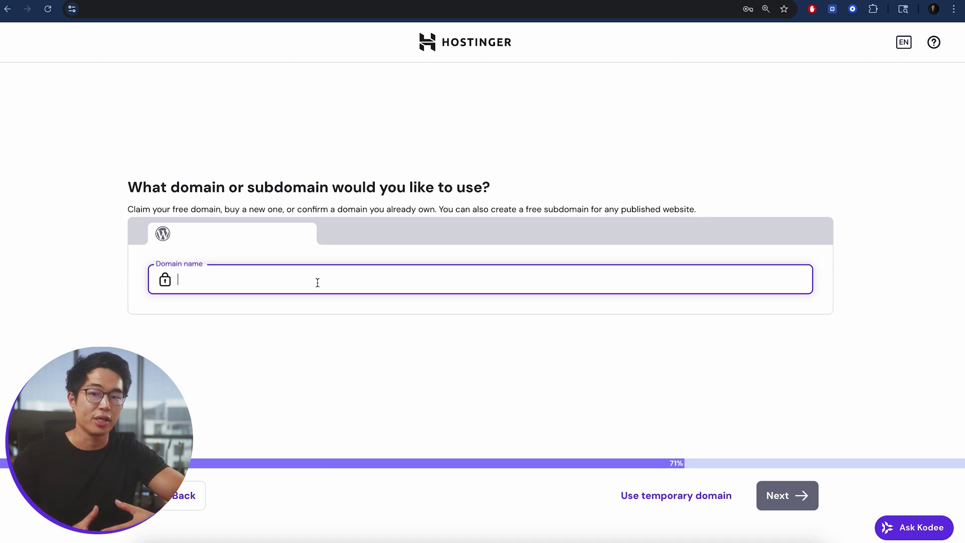
pyautogui.click(707, 499)
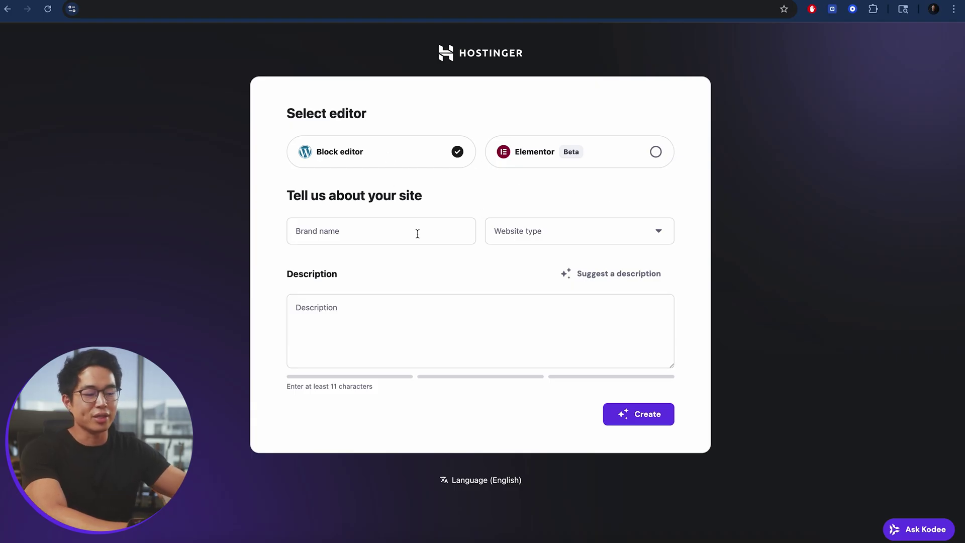
# - Enter the brand name Charlie Chang Photography and set the website type to Business and services
pyautogui.click(367, 235)
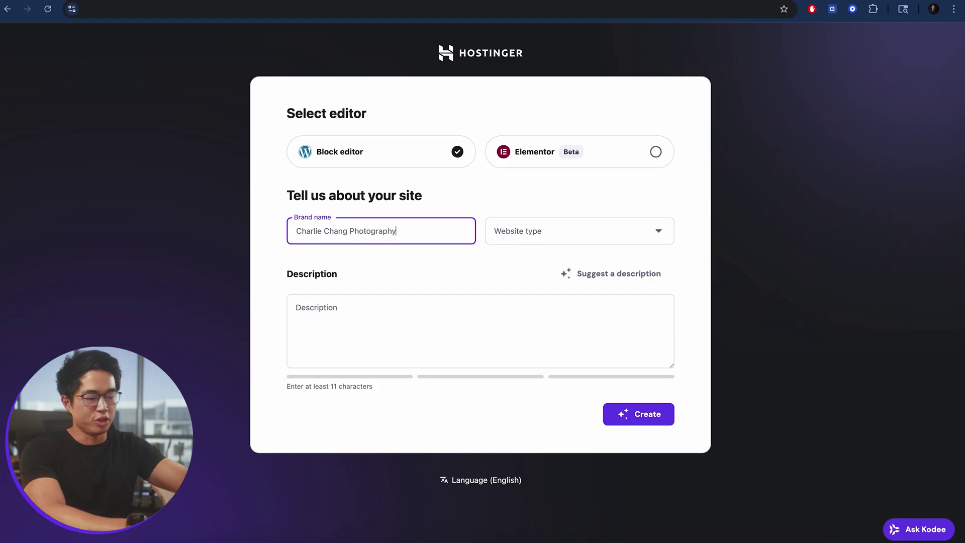
pyautogui.click(560, 231)
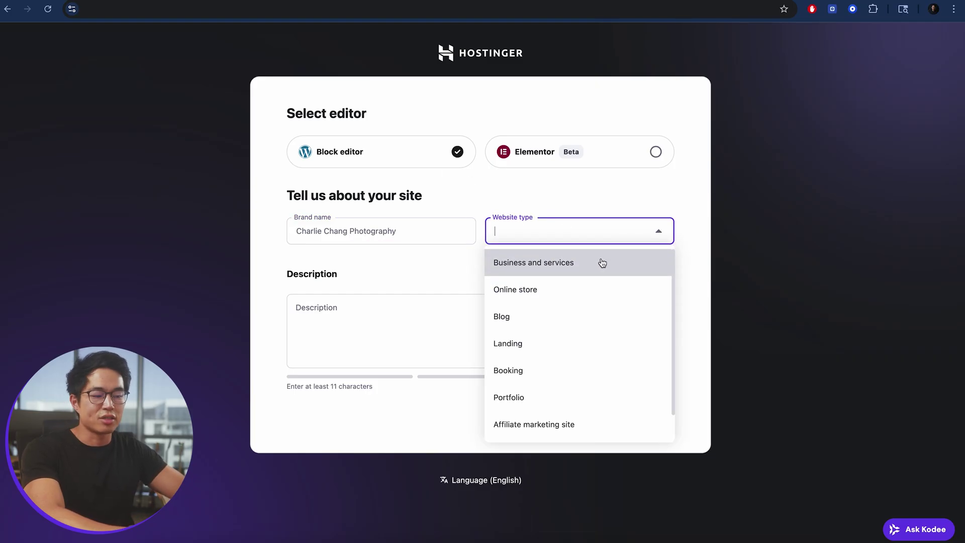
pyautogui.click(598, 263)
pyautogui.click(579, 231)
pyautogui.scroll(-1, 563, 318)
pyautogui.scroll(1, 563, 319)
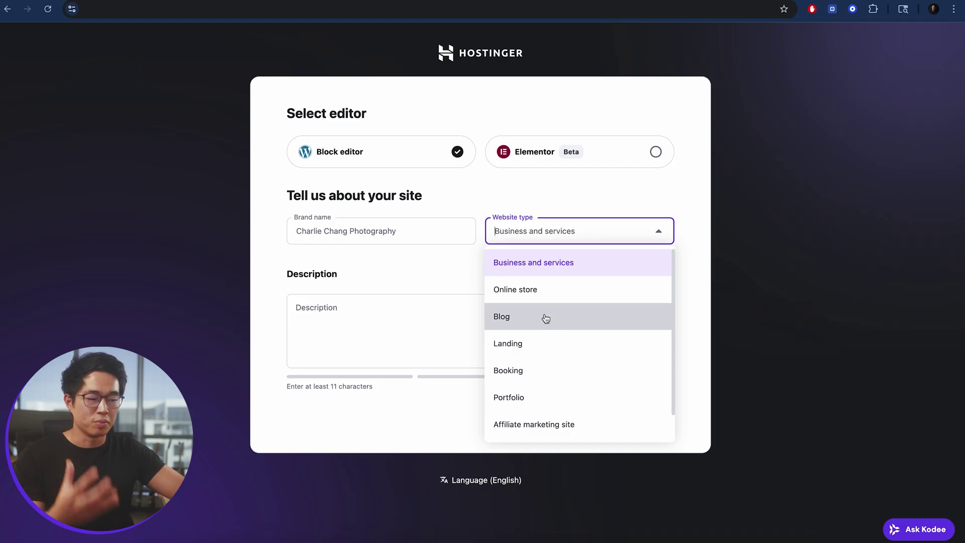
# - Describe an 11-year portrait and wedding photography business in Los Angeles and Orange County with about me, contact, rates, FAQ and portfolio pages, and create the site
pyautogui.click(431, 328)
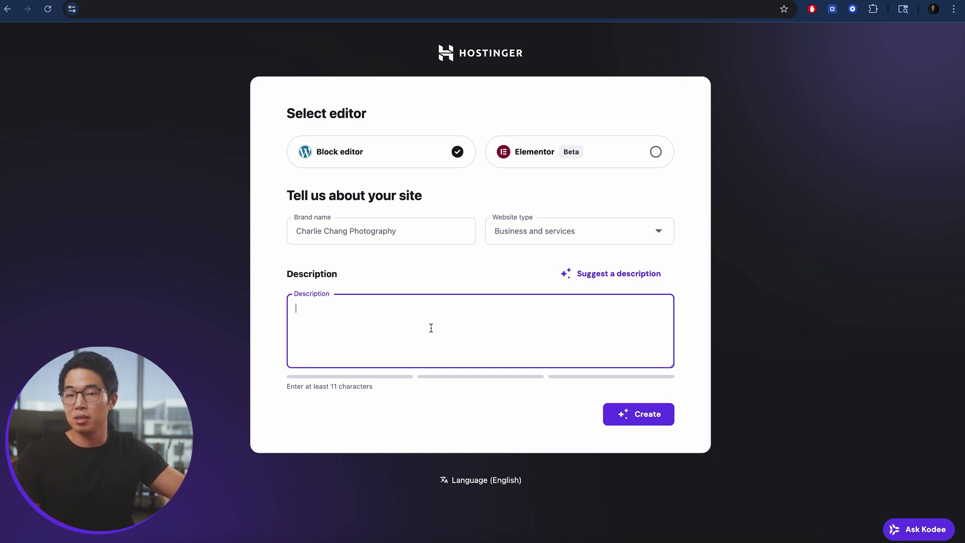
pyautogui.write('Charlie Chang Photography is a photography business specializing in portraits and weddings. With 11 years of experience, Charlie Chang has photographed thousands of people in the Los Angeles and Orange County area. The website should have an about me page, contact page, rates, FAQ, and portfolio page.')
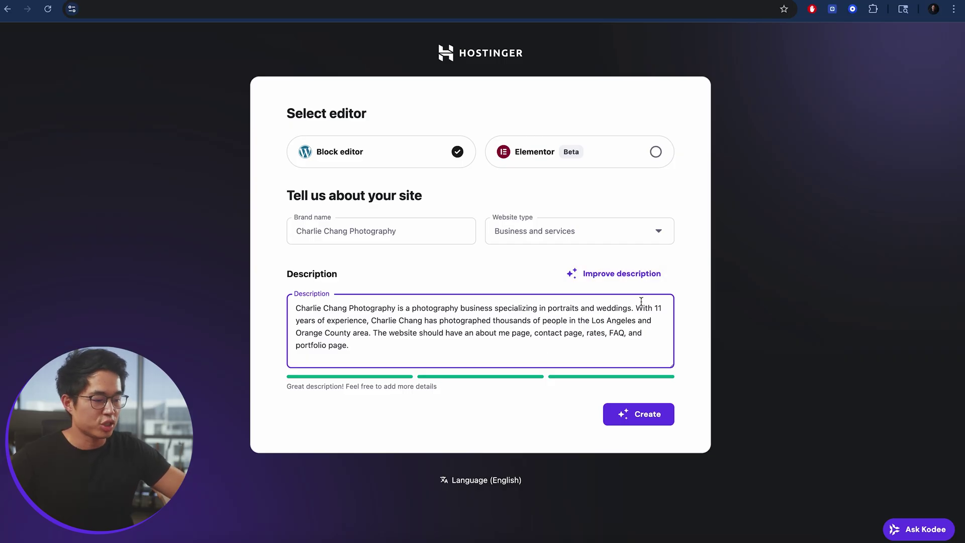
pyautogui.click(651, 416)
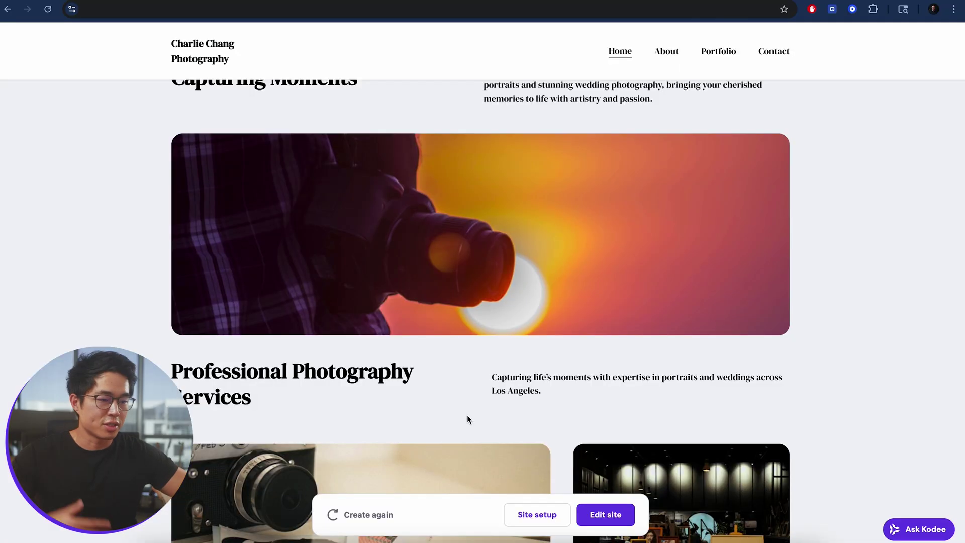
# - Review the generated homepage, and create the site again using an AI-improved description
pyautogui.scroll(-4, 467, 420)
pyautogui.scroll(4, 507, 209)
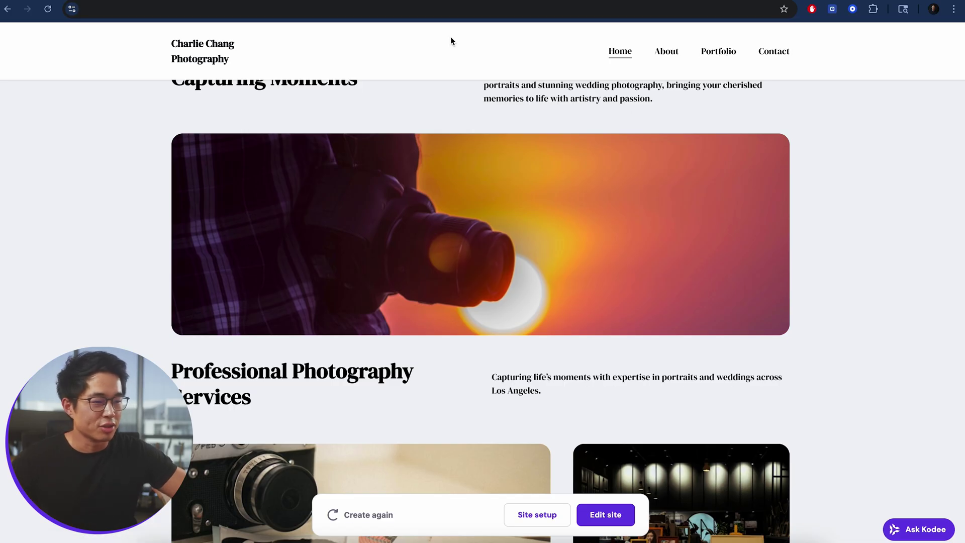
pyautogui.scroll(-5, 449, 353)
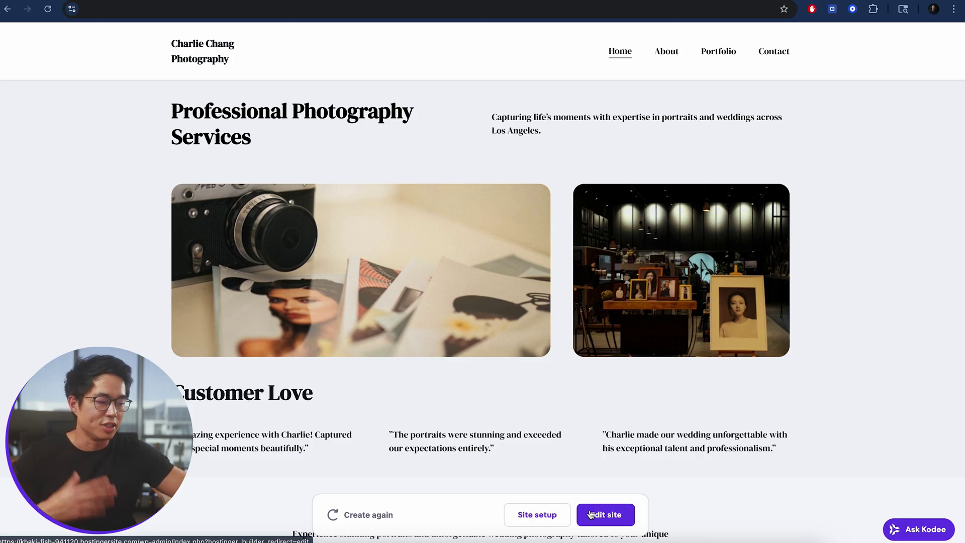
pyautogui.click(369, 515)
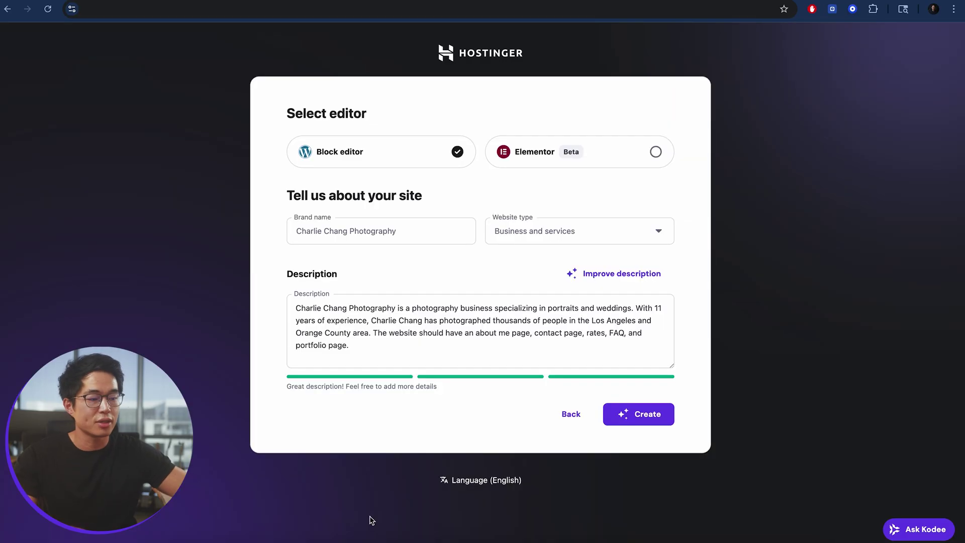
pyautogui.click(639, 275)
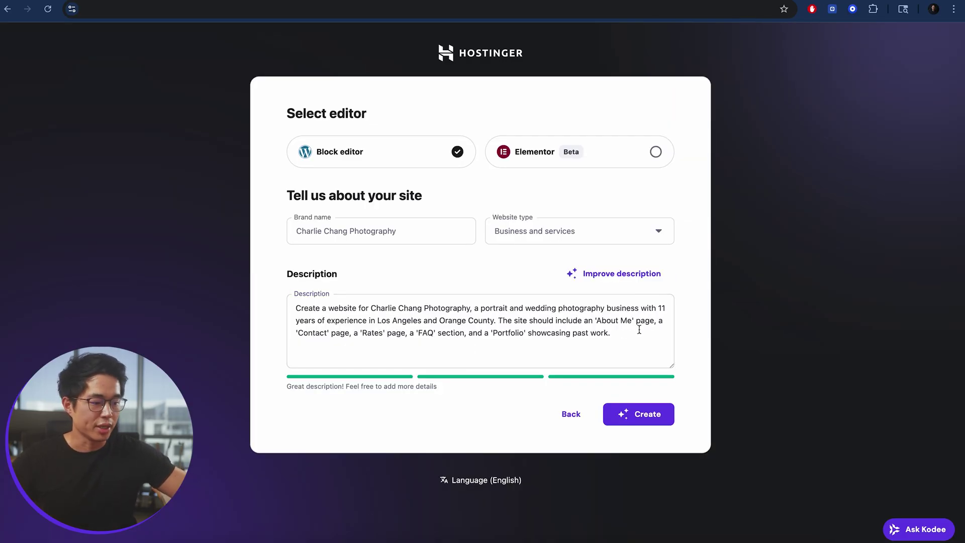
pyautogui.click(636, 414)
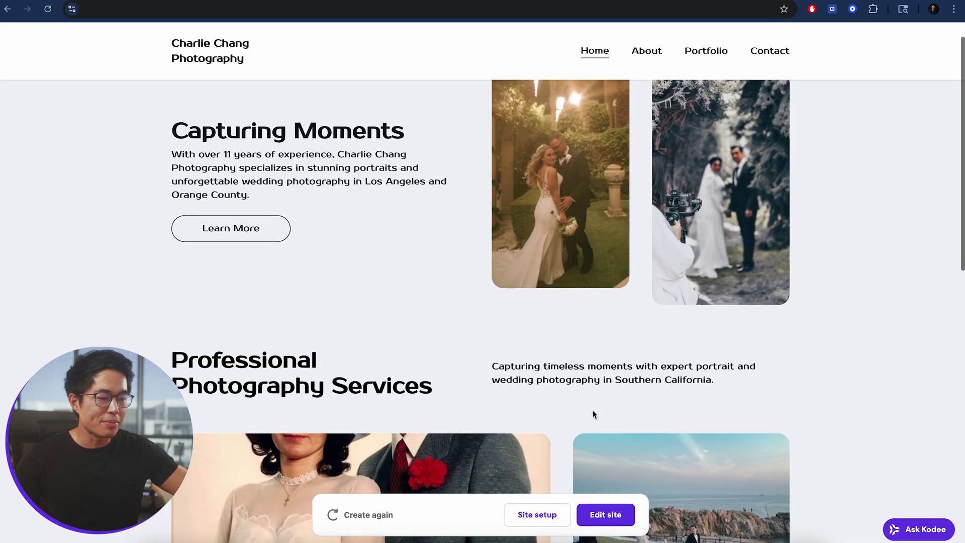
# - Open the generated site for editing and append "Test test" to the paragraph below the Capturing Moments heading
pyautogui.scroll(-15, 593, 413)
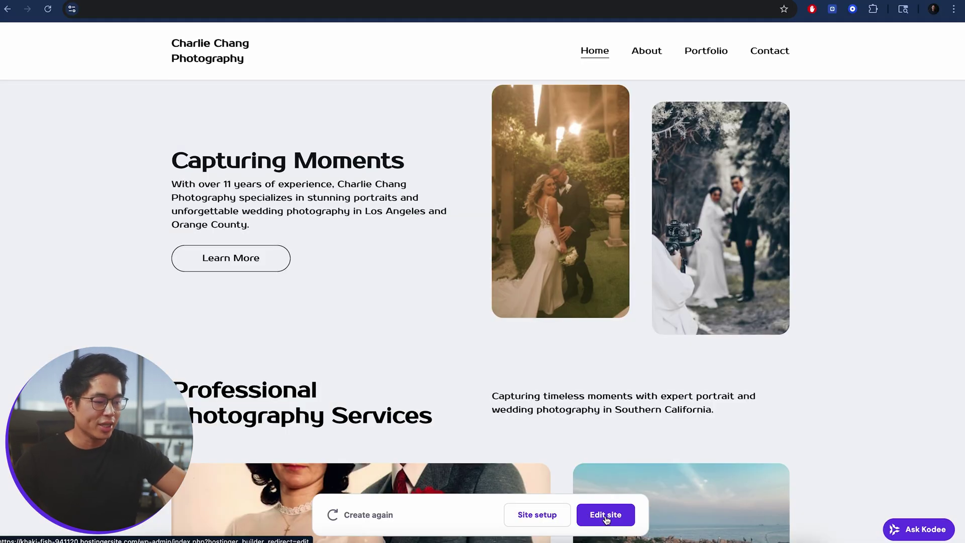
pyautogui.click(607, 515)
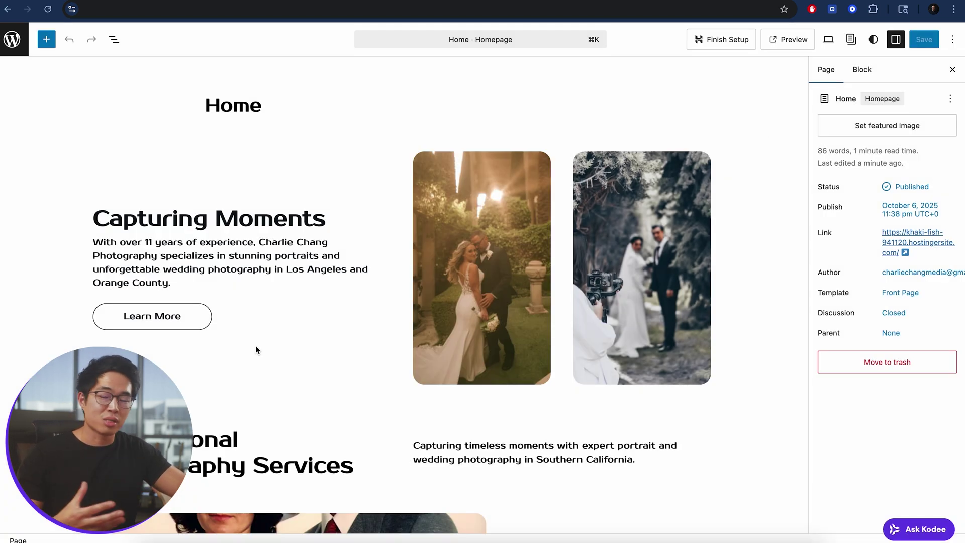
pyautogui.click(221, 105)
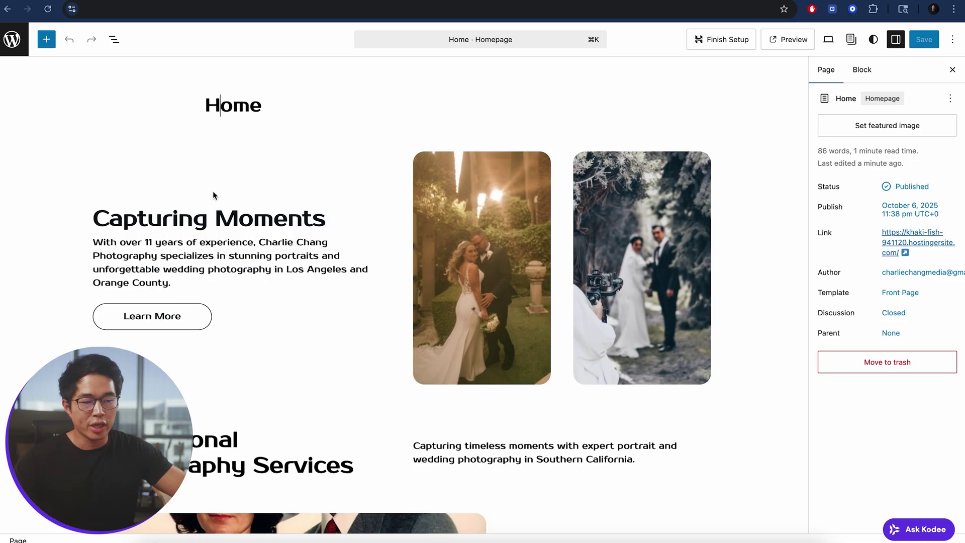
pyautogui.click(225, 250)
pyautogui.press('super+a')
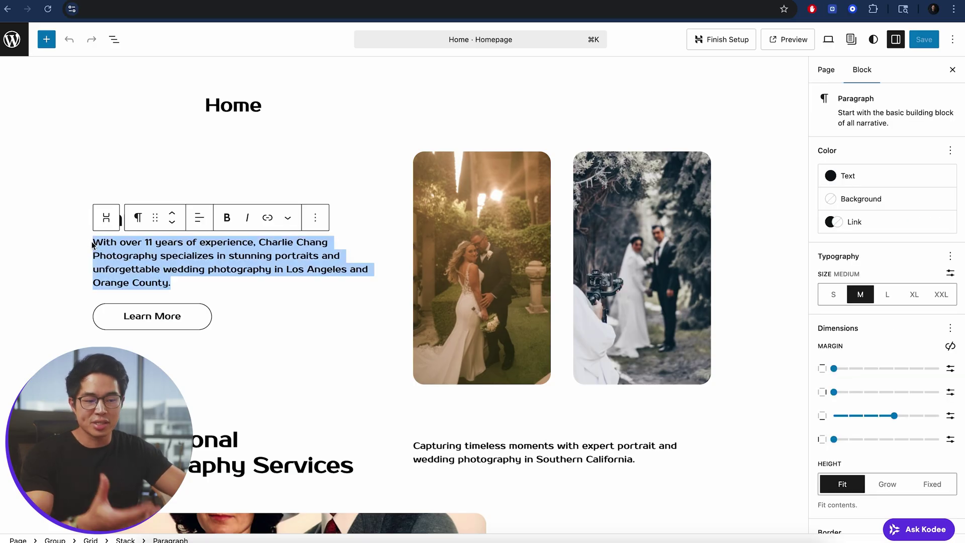
pyautogui.click(182, 279)
pyautogui.write('Test test')
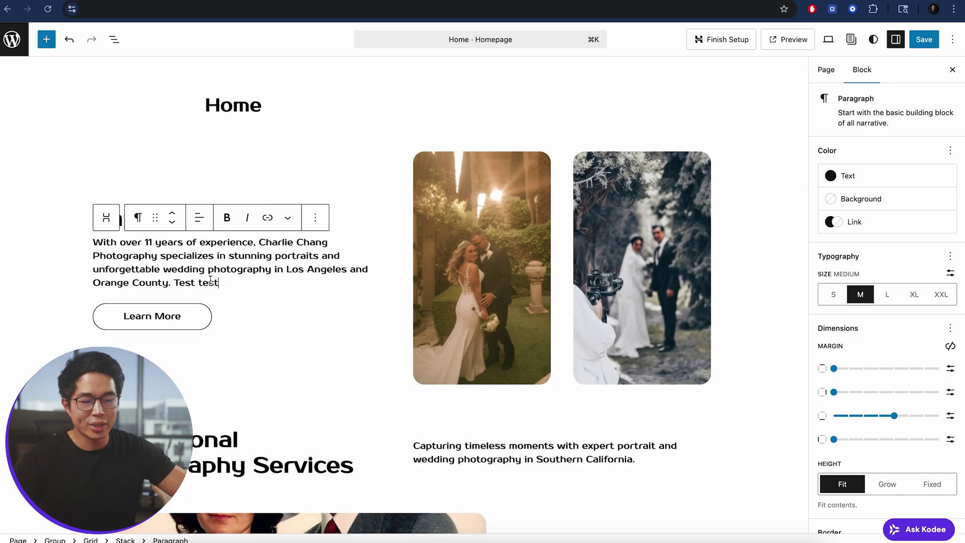
# - Display the font setting for the Capturing Moments paragraph and look through the available fonts
pyautogui.moveTo(229, 284); pyautogui.dragTo(92, 246)
pyautogui.click(860, 91)
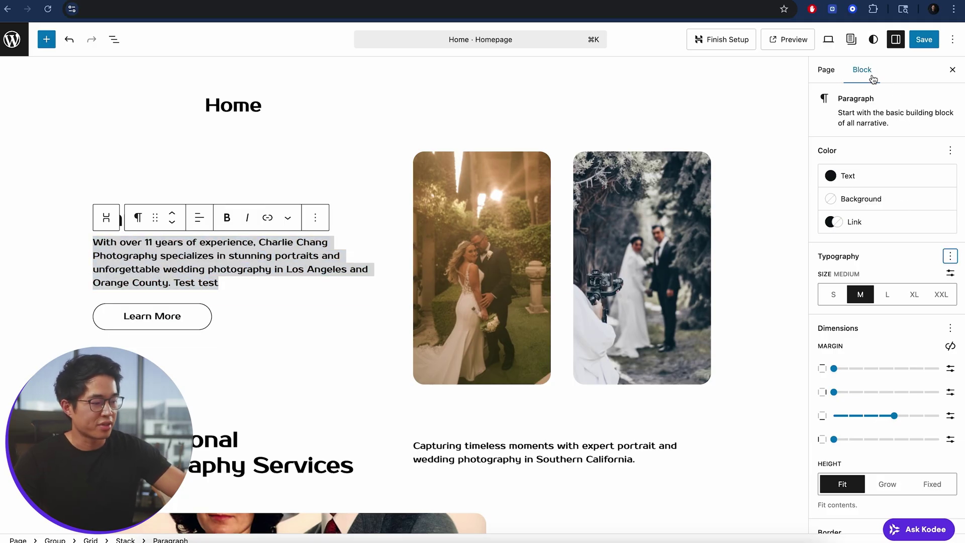
pyautogui.click(898, 41)
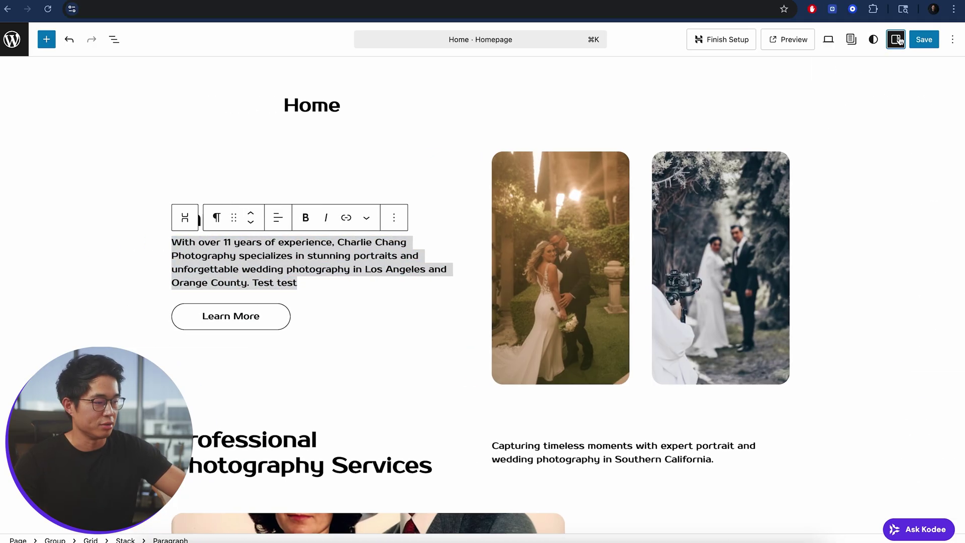
pyautogui.click(899, 43)
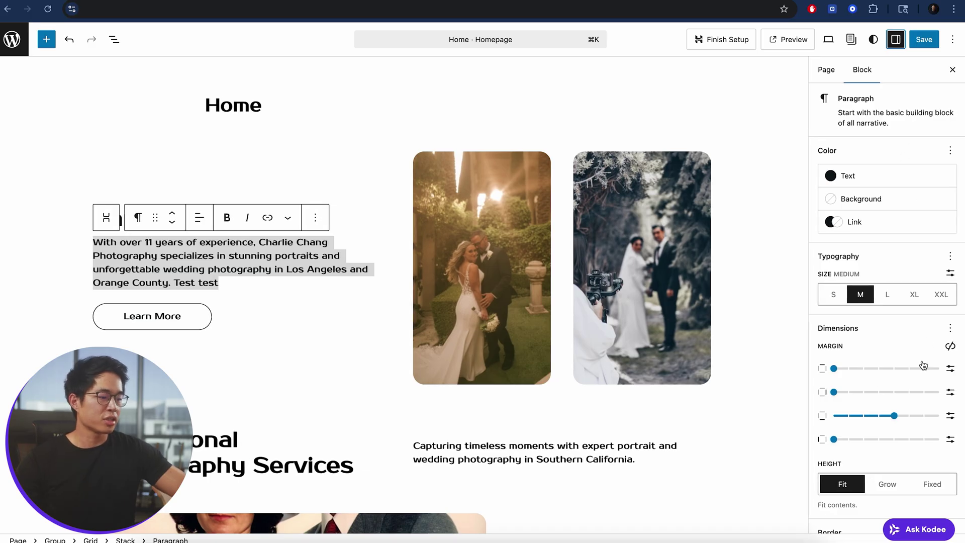
pyautogui.click(951, 257)
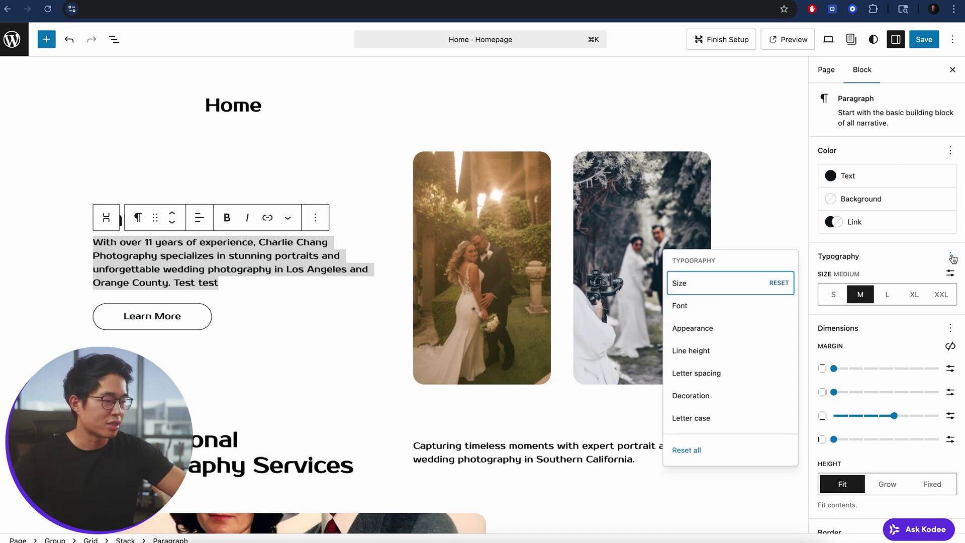
pyautogui.click(689, 307)
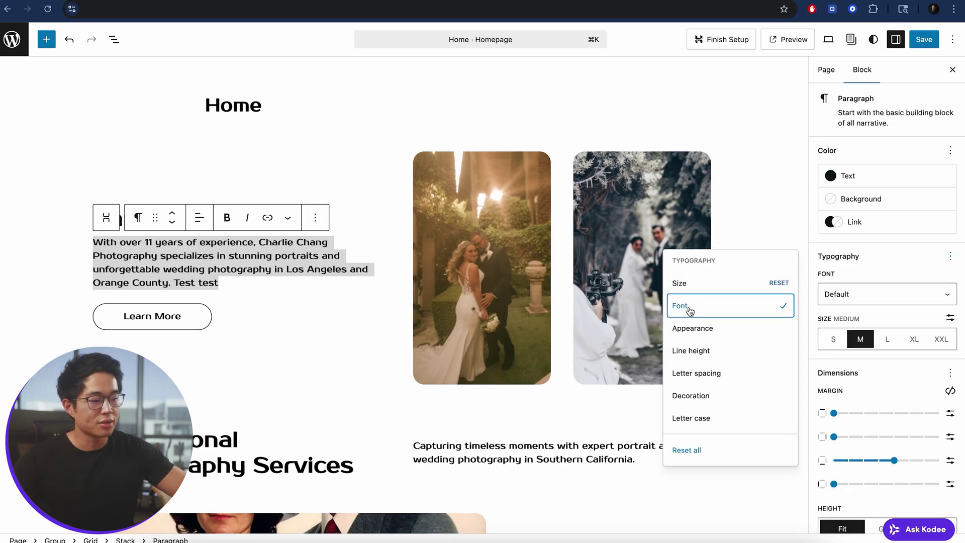
pyautogui.click(873, 295)
pyautogui.scroll(1, 873, 404)
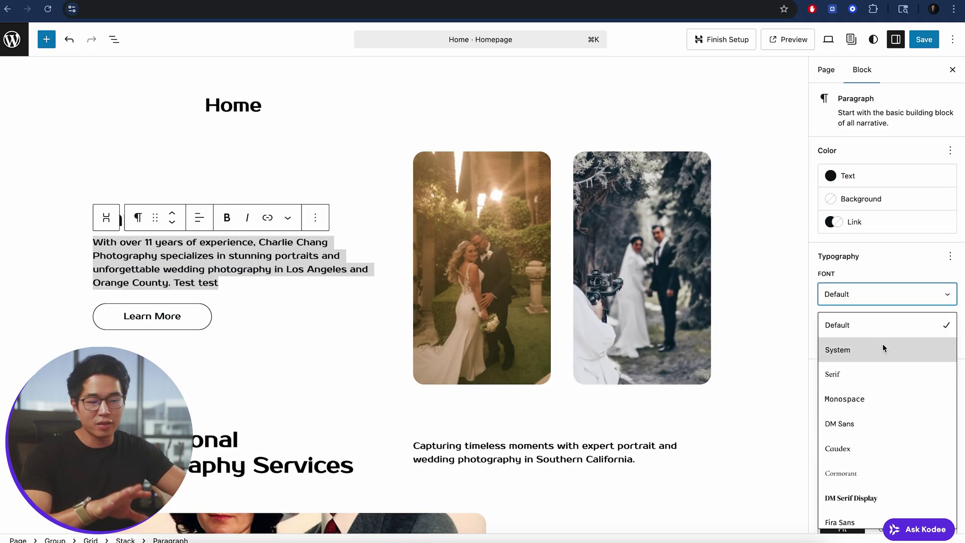
pyautogui.click(903, 264)
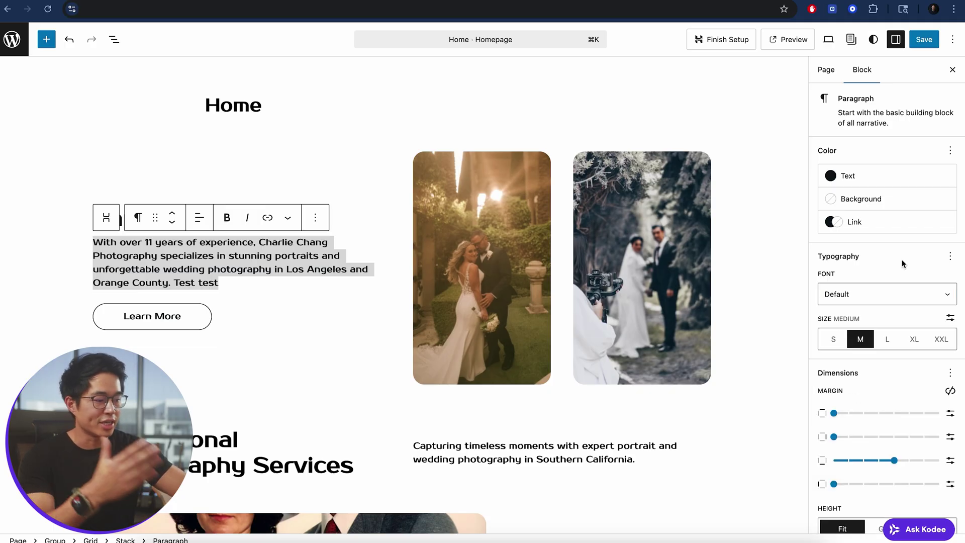
# - Try the small and large text sizes on the Capturing Moments paragraph, and set it back to medium
pyautogui.click(833, 339)
pyautogui.click(887, 340)
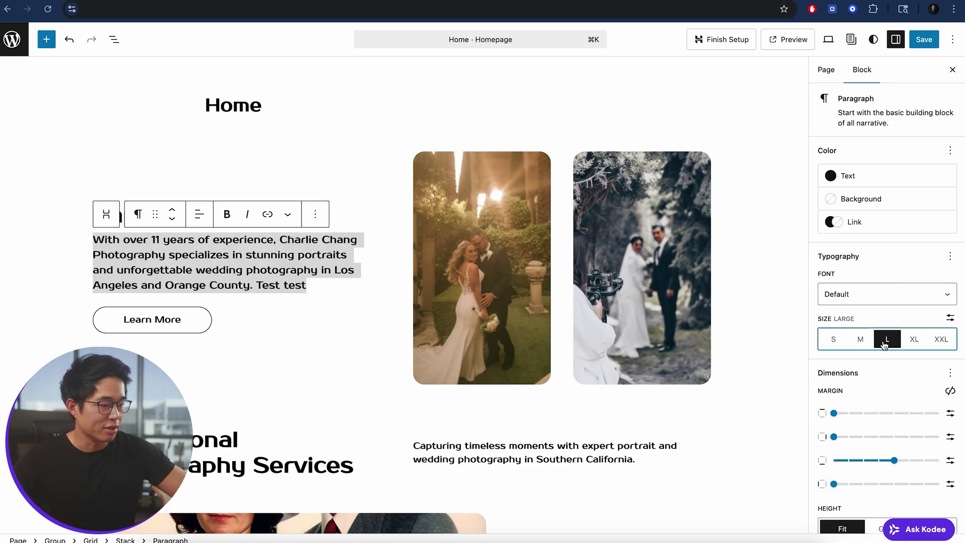
pyautogui.click(861, 339)
pyautogui.scroll(-2, 880, 347)
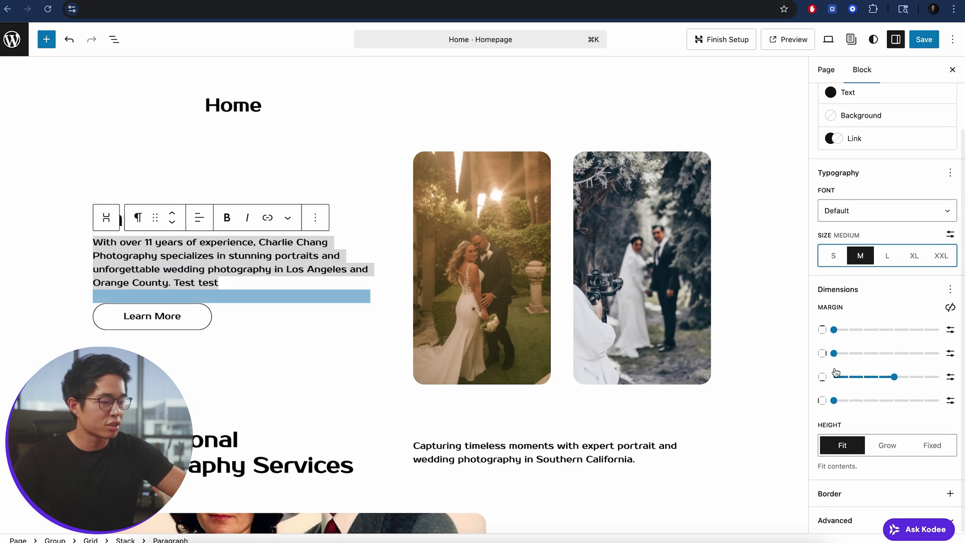
pyautogui.click(733, 281)
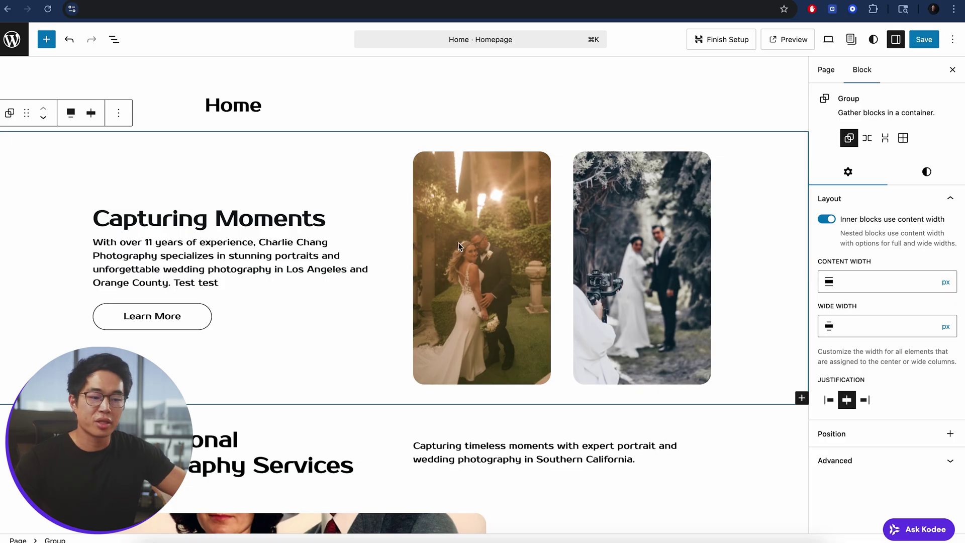
# - Examine the editing options of the Capturing Moments heading, its paragraph and the Learn More button
pyautogui.click(163, 219)
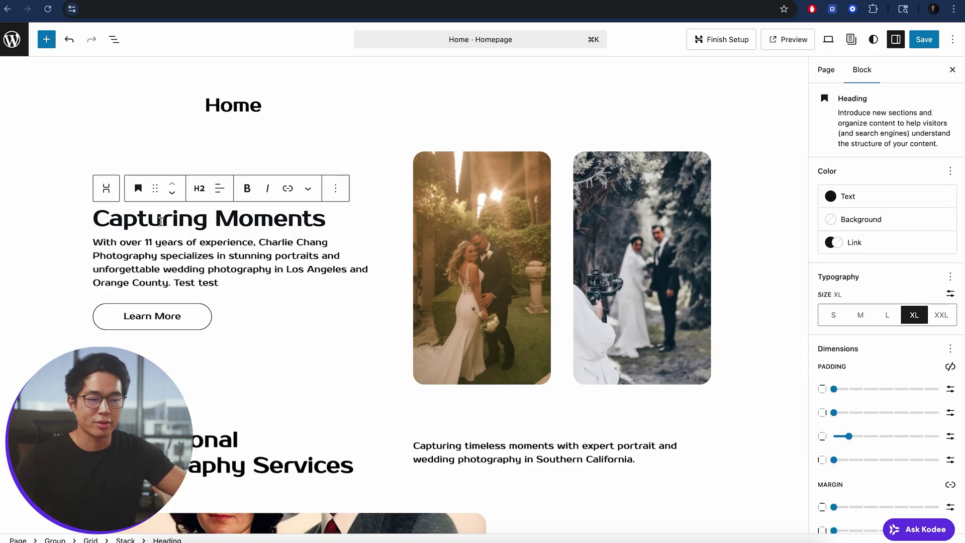
pyautogui.moveTo(96, 219); pyautogui.dragTo(345, 230)
pyautogui.press('BackSpace')
pyautogui.click(193, 256)
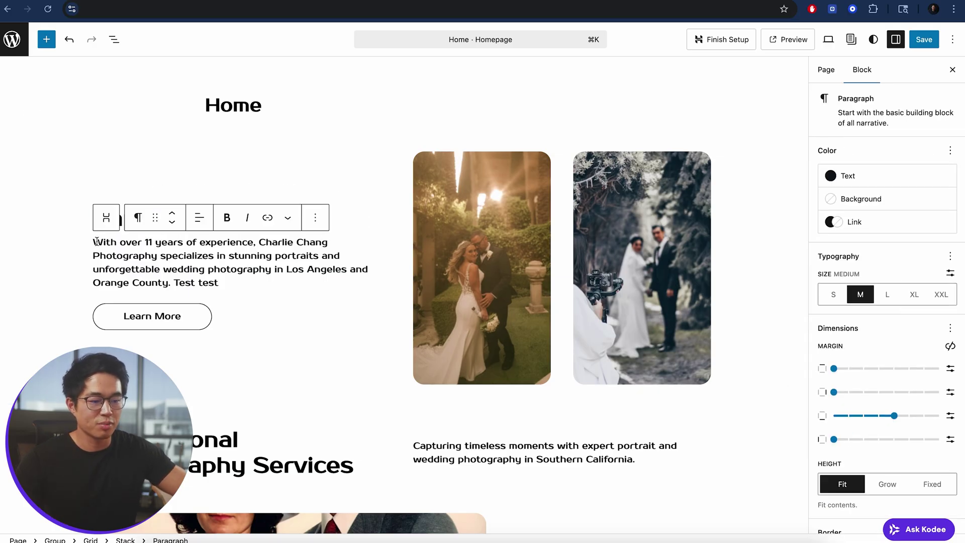
pyautogui.moveTo(96, 242); pyautogui.dragTo(151, 323)
pyautogui.click(169, 324)
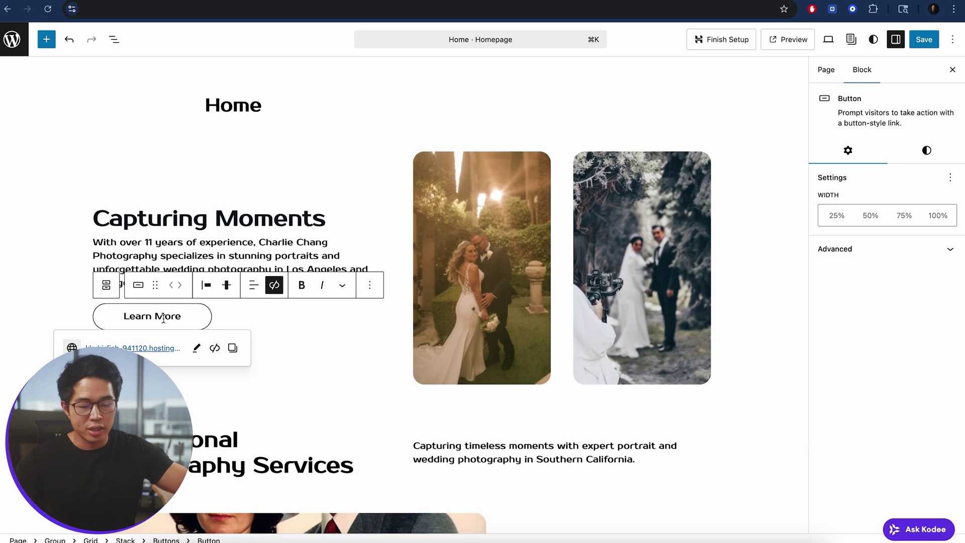
# - Check the replacement options for the garden wedding photo, and move that photo after the forest wedding photo
pyautogui.click(484, 230)
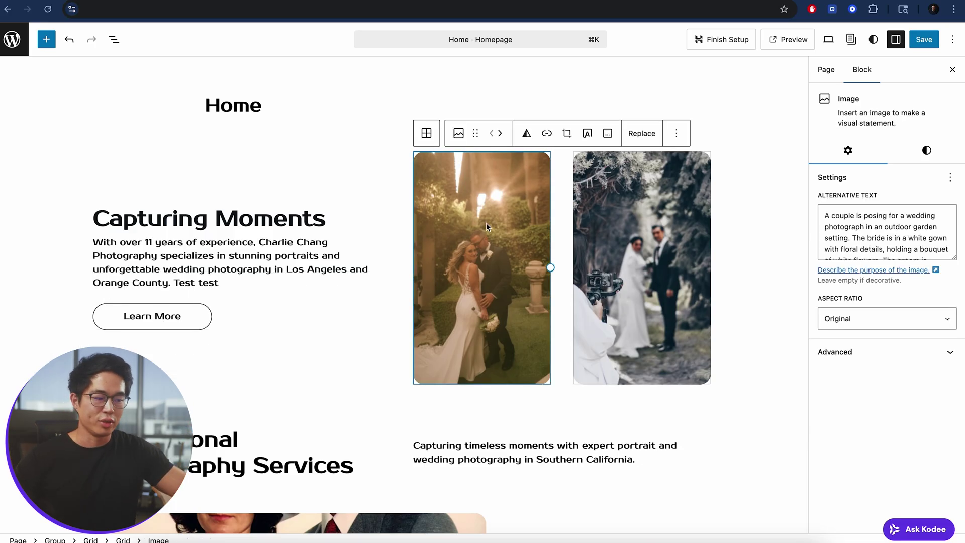
pyautogui.click(635, 282)
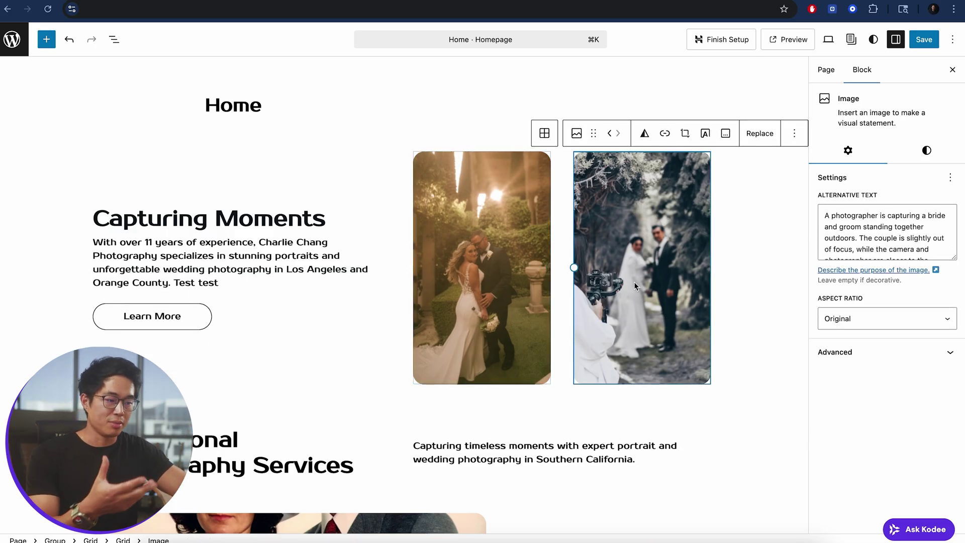
pyautogui.click(470, 236)
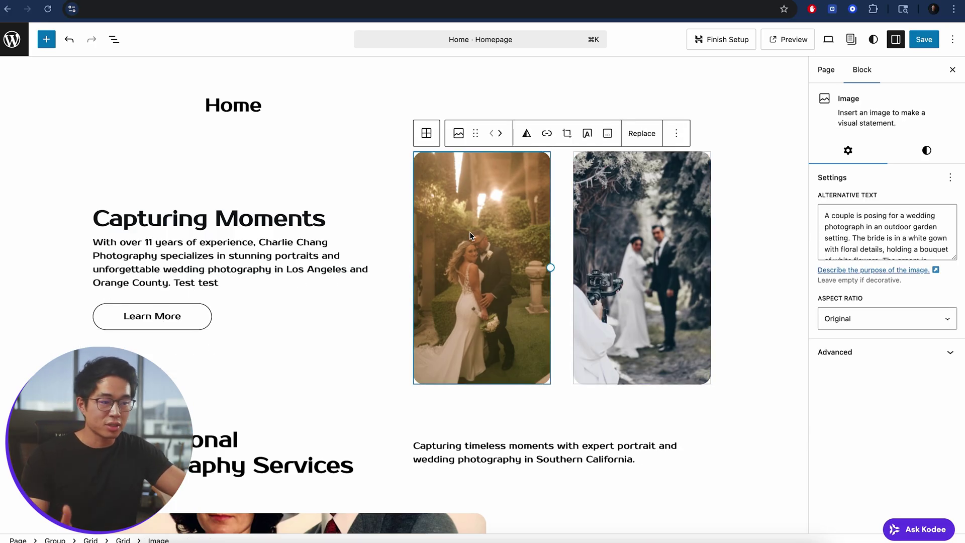
pyautogui.click(640, 135)
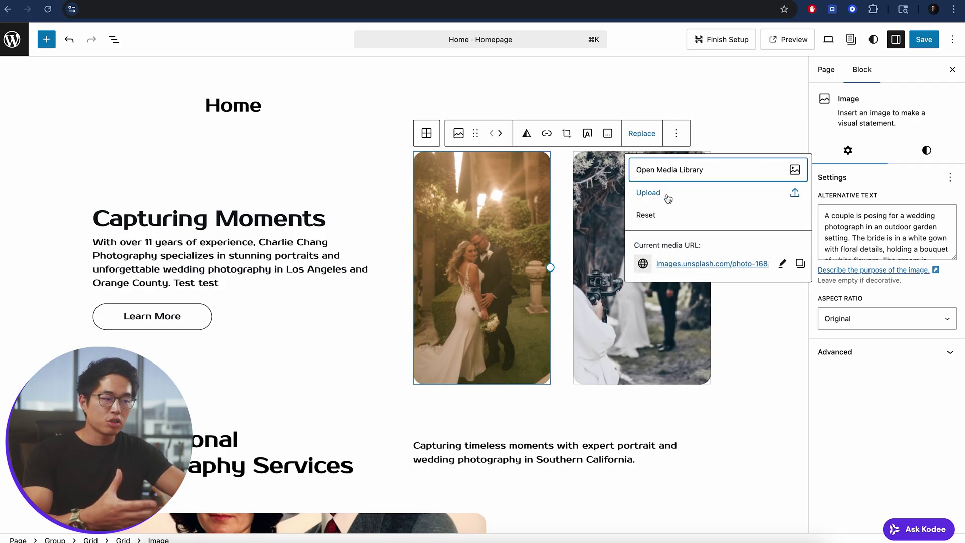
pyautogui.click(476, 210)
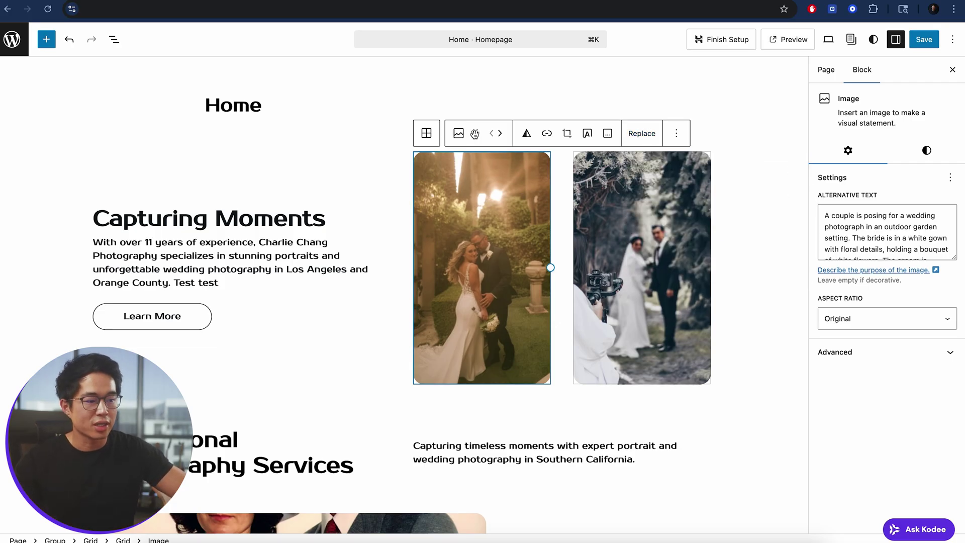
pyautogui.moveTo(475, 134); pyautogui.dragTo(695, 208)
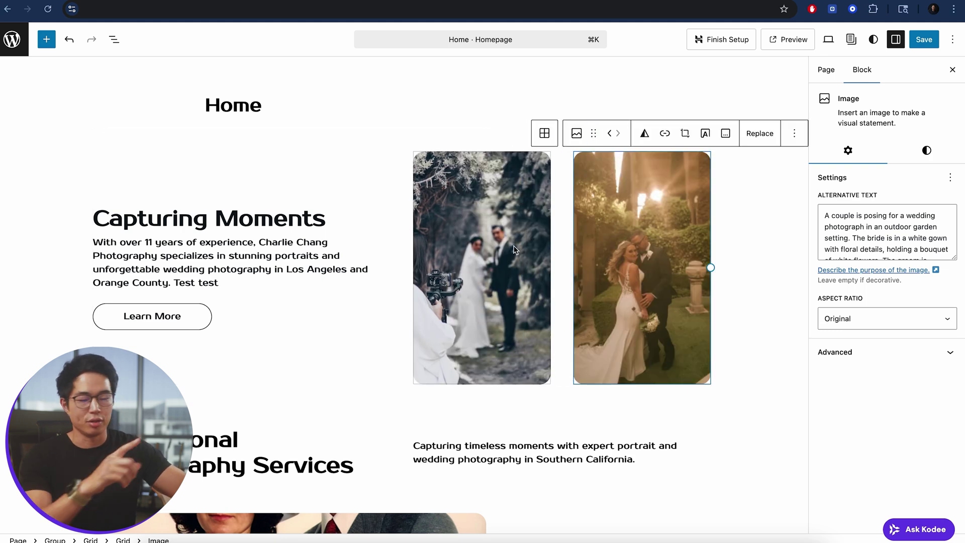
# - Narrow the formal couple photo under Professional Photography Services so the two photos sit side by side, and undo the last resize
pyautogui.click(337, 406)
pyautogui.scroll(-5, 337, 406)
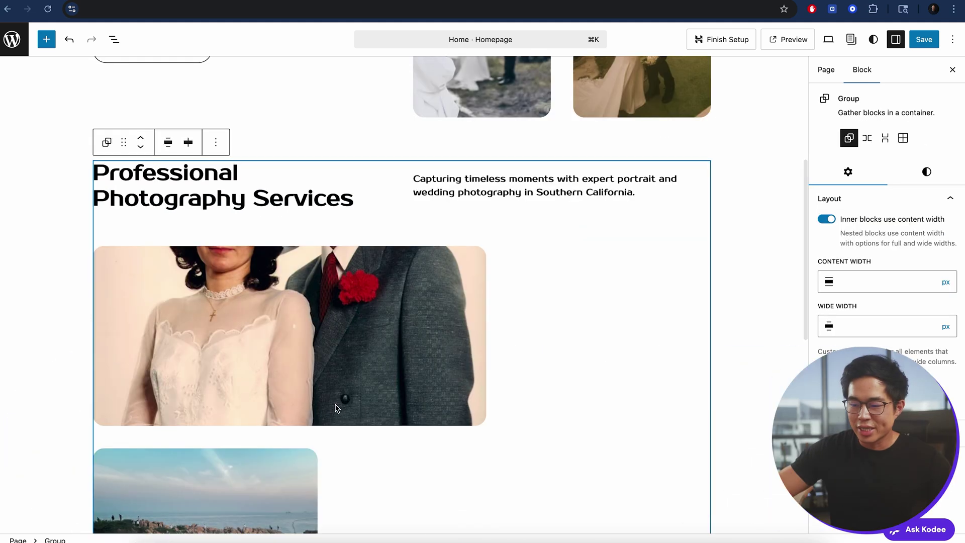
pyautogui.scroll(-3, 336, 408)
pyautogui.scroll(3, 433, 307)
pyautogui.click(441, 250)
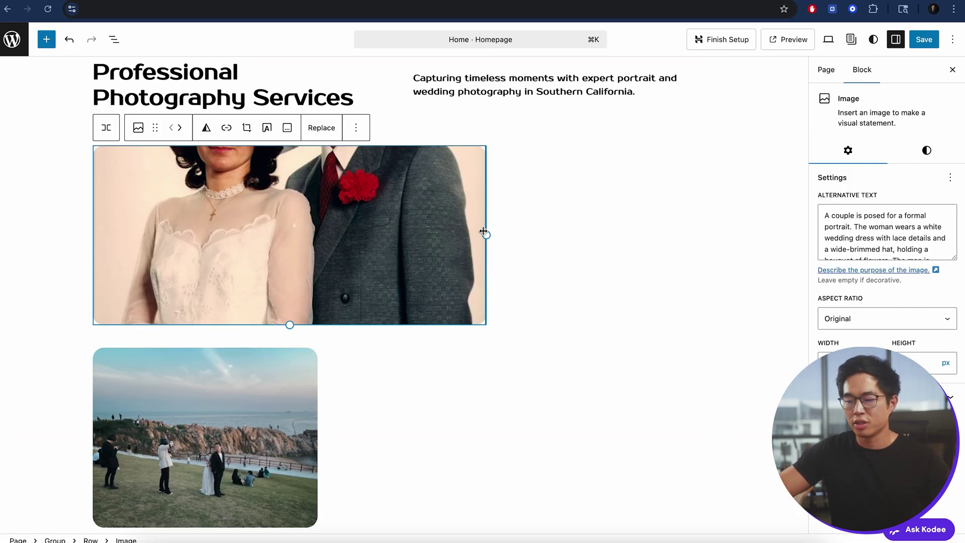
pyautogui.moveTo(487, 236); pyautogui.dragTo(459, 236)
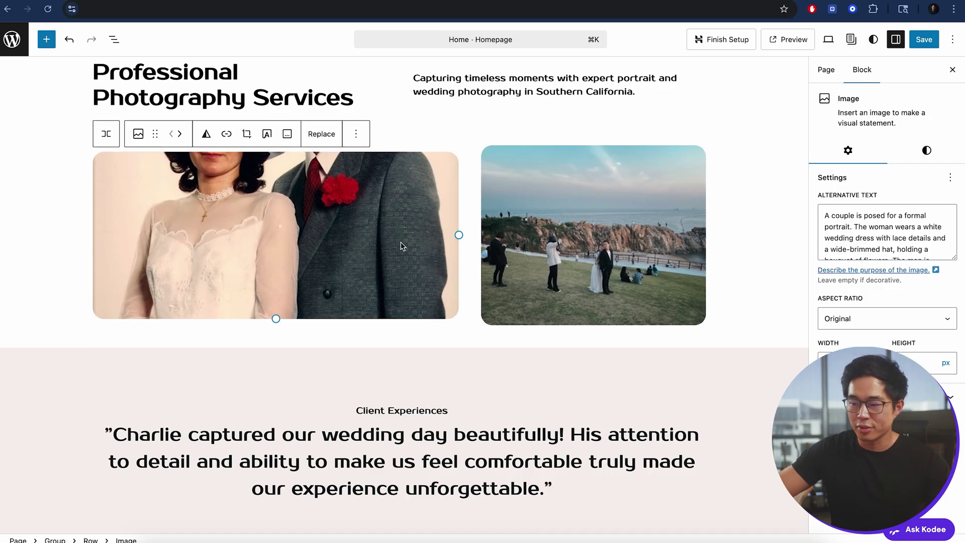
pyautogui.press('super+z')
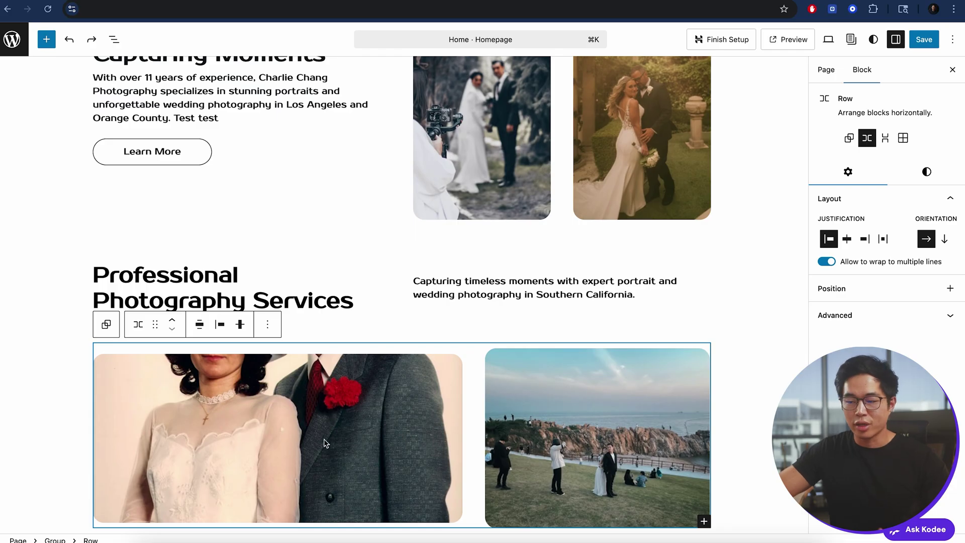
pyautogui.scroll(-1, 345, 428)
pyautogui.press('Escape')
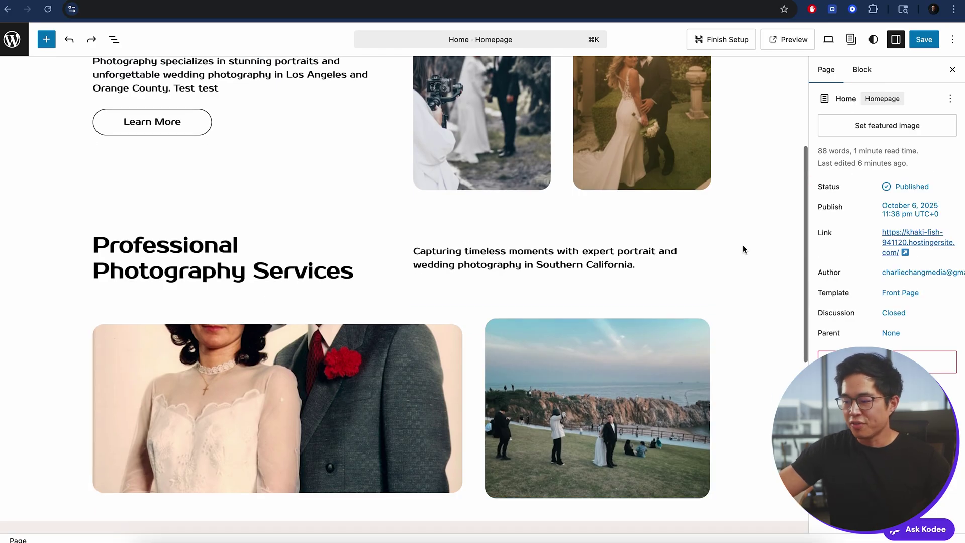
# - Try a dark theme color as the Client Experiences section's background, and restore Color 1 (Section backgrounds)
pyautogui.scroll(-6, 590, 382)
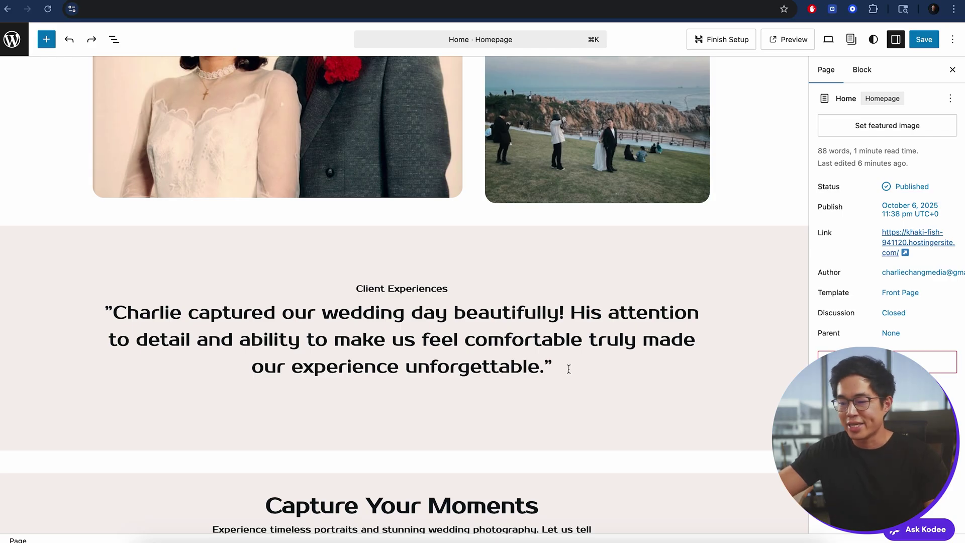
pyautogui.click(95, 327)
pyautogui.scroll(-2, 89, 433)
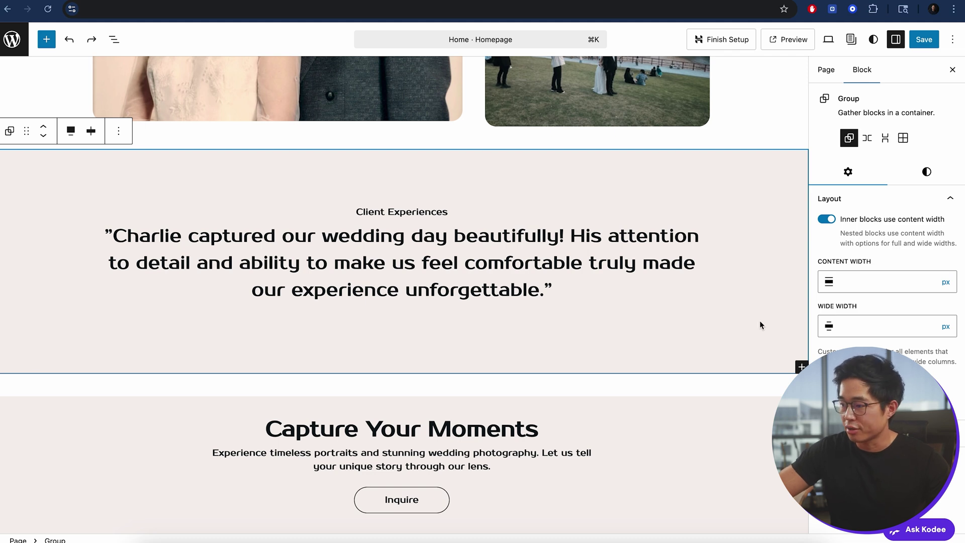
pyautogui.click(927, 173)
pyautogui.scroll(-2, 905, 186)
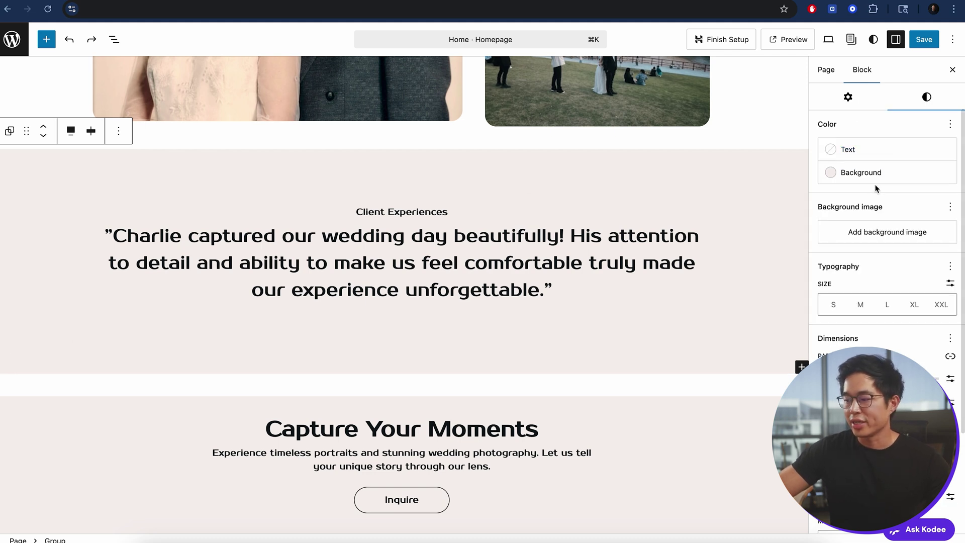
pyautogui.click(880, 181)
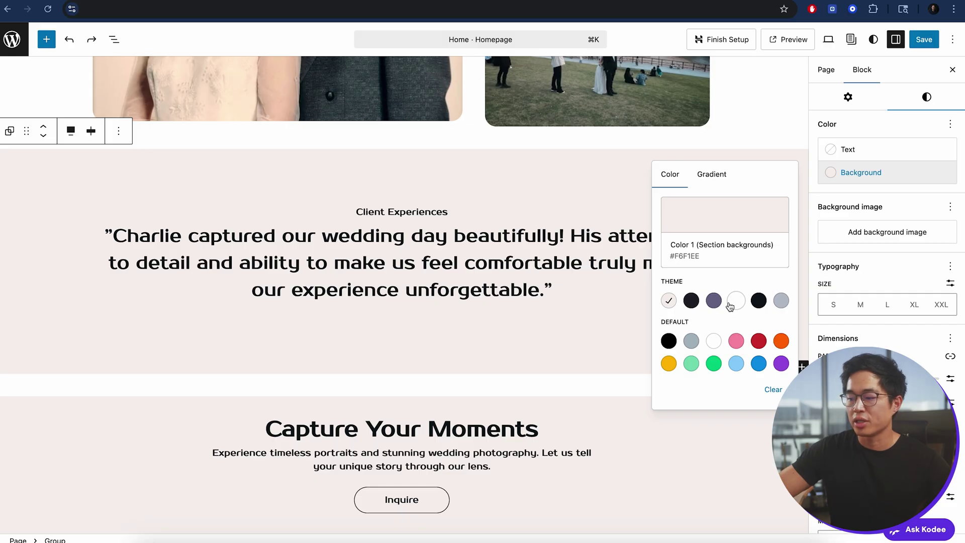
pyautogui.click(758, 300)
pyautogui.click(668, 300)
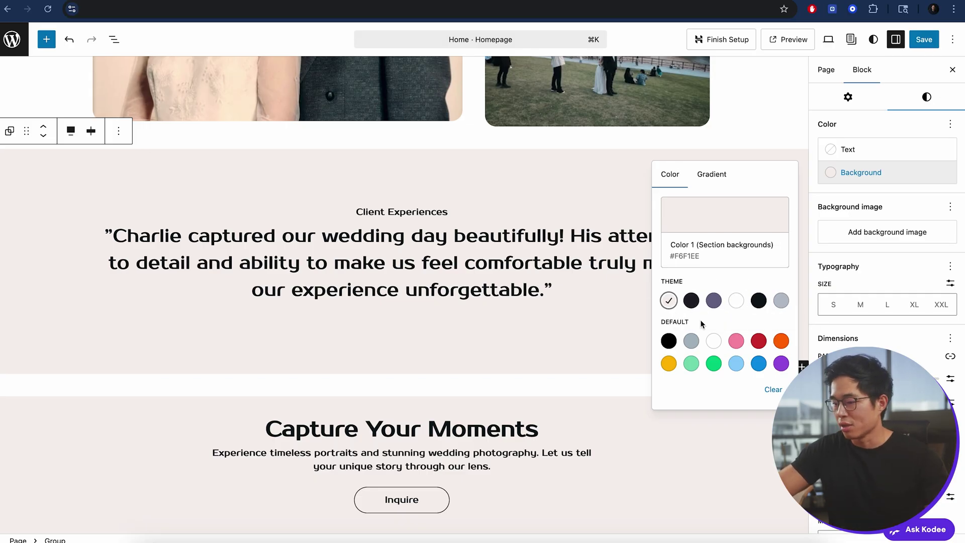
pyautogui.click(448, 381)
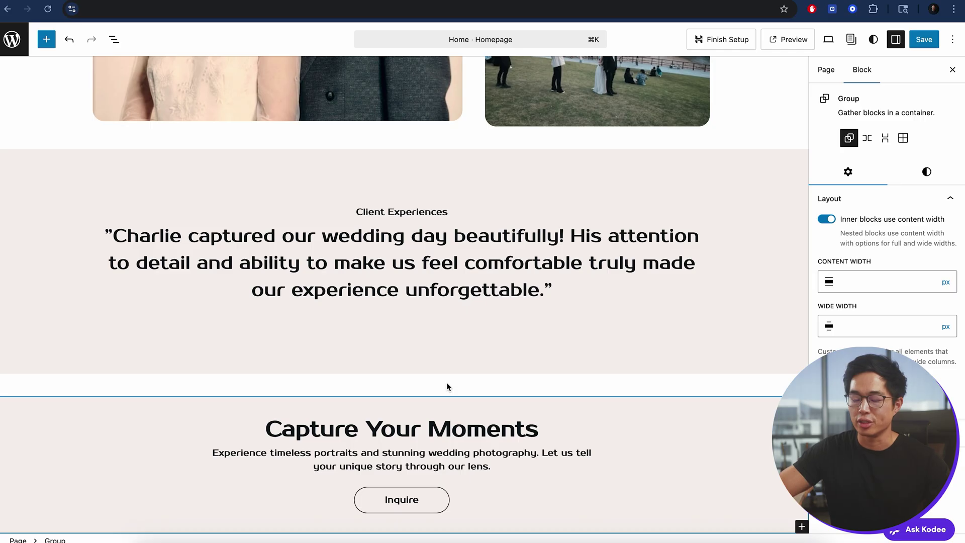
# - Open the full block library for the gap between the Client Experiences and Capture Your Moments sections
pyautogui.click(447, 382)
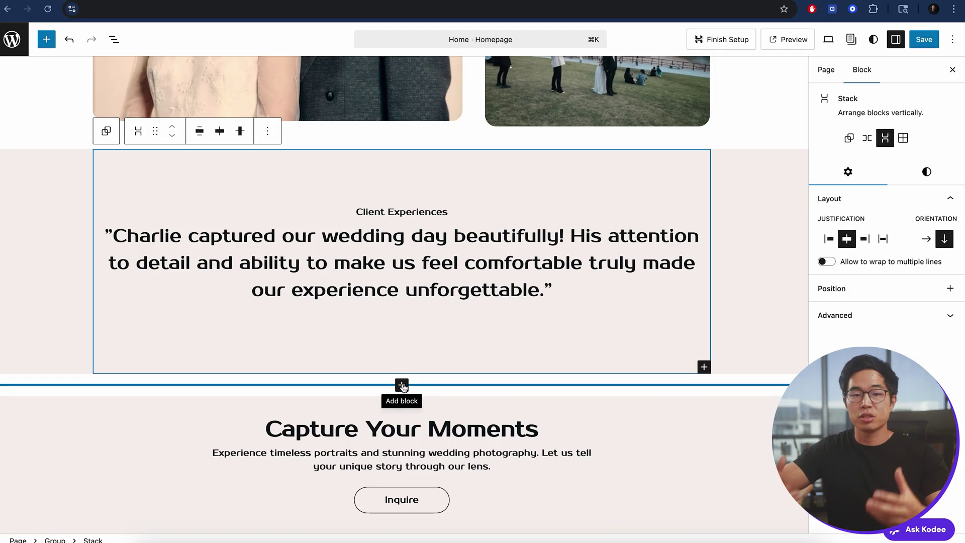
pyautogui.click(402, 385)
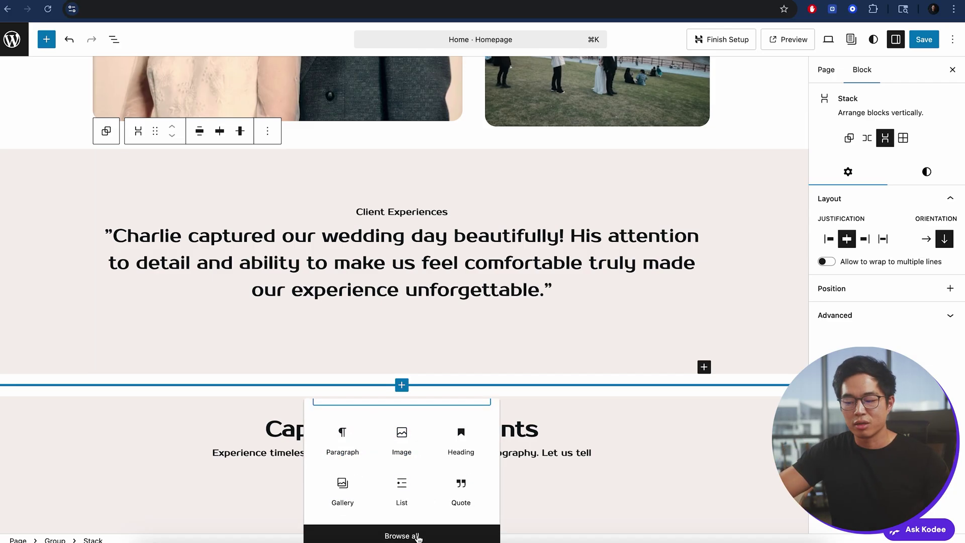
pyautogui.click(436, 537)
pyautogui.moveTo(109, 157)
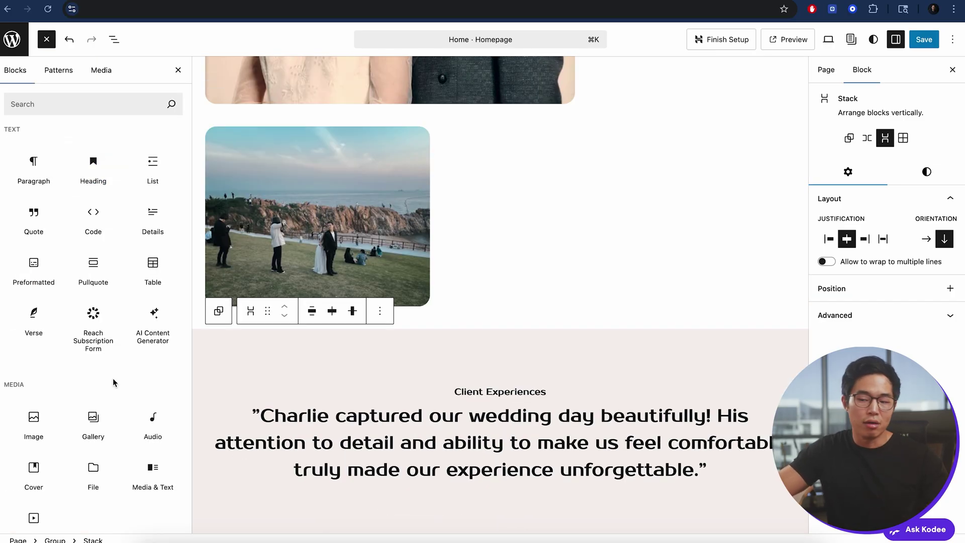
# - Examine the text, media, design, widget and embed blocks available in the block library
pyautogui.scroll(-5, 112, 378)
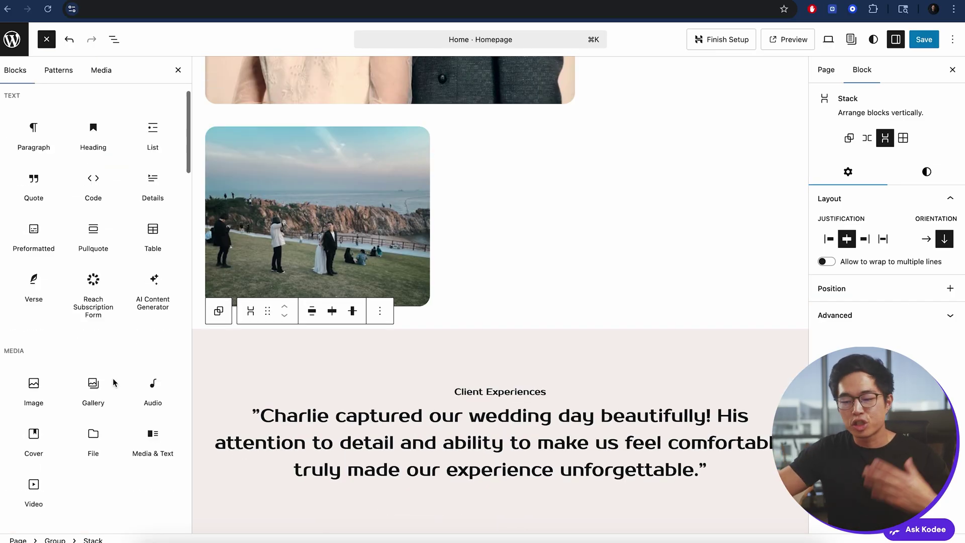
pyautogui.moveTo(114, 384)
pyautogui.scroll(-9, 112, 384)
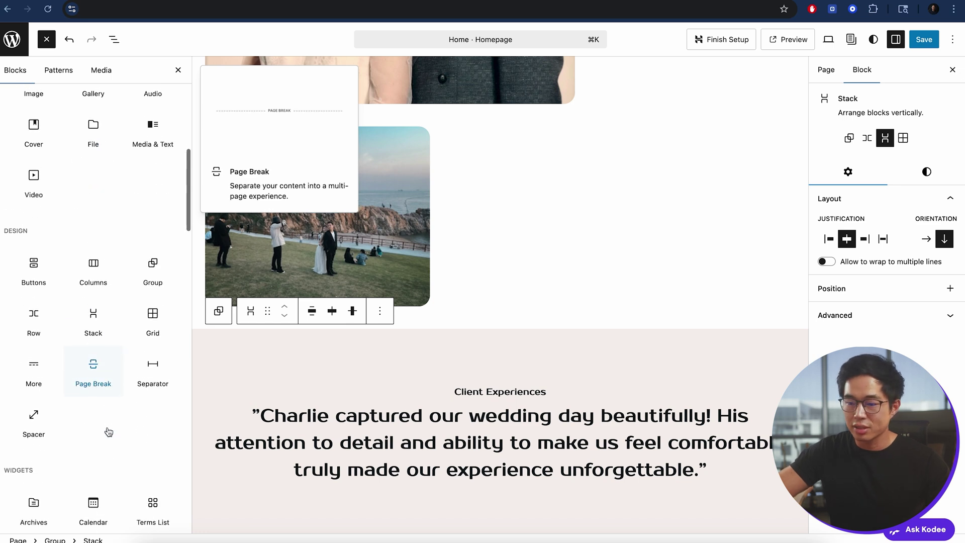
pyautogui.moveTo(32, 280)
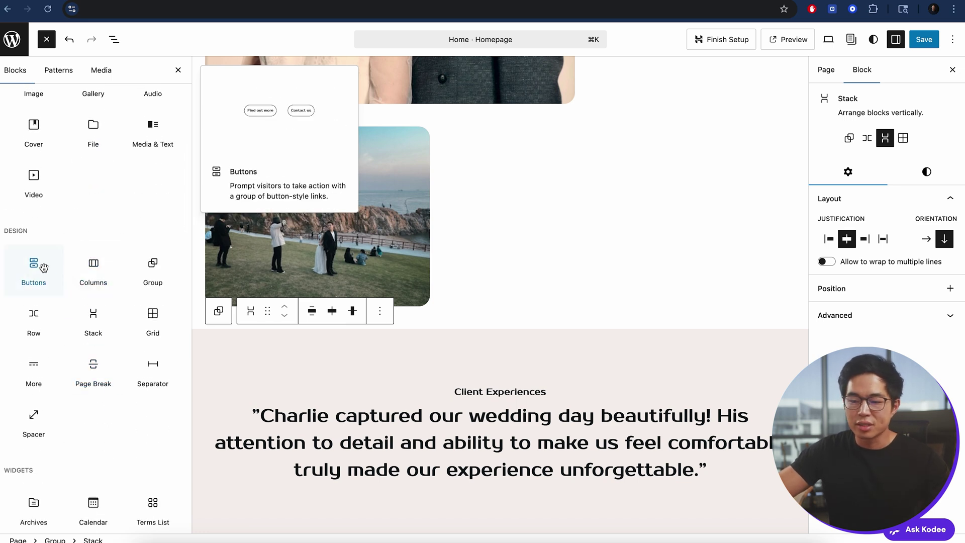
pyautogui.scroll(-15, 100, 382)
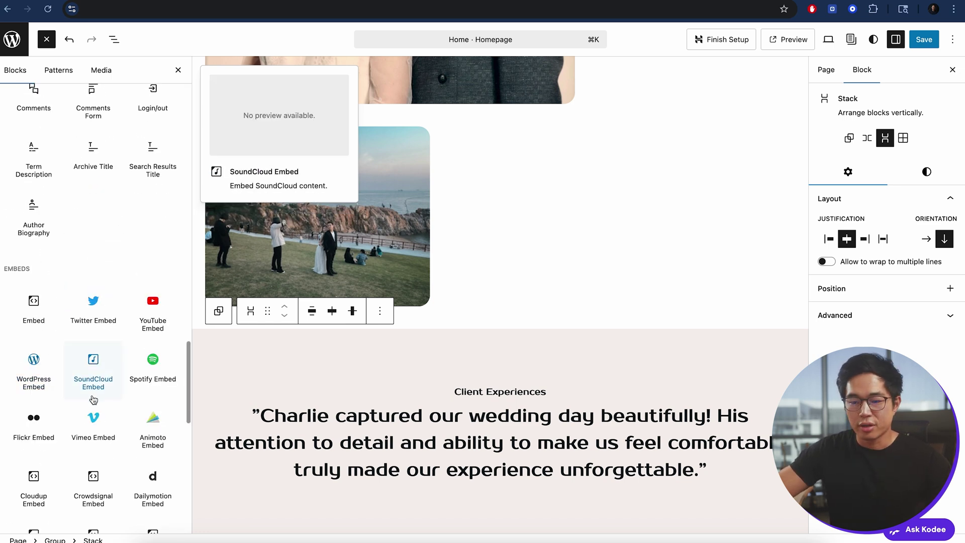
pyautogui.scroll(-2, 114, 381)
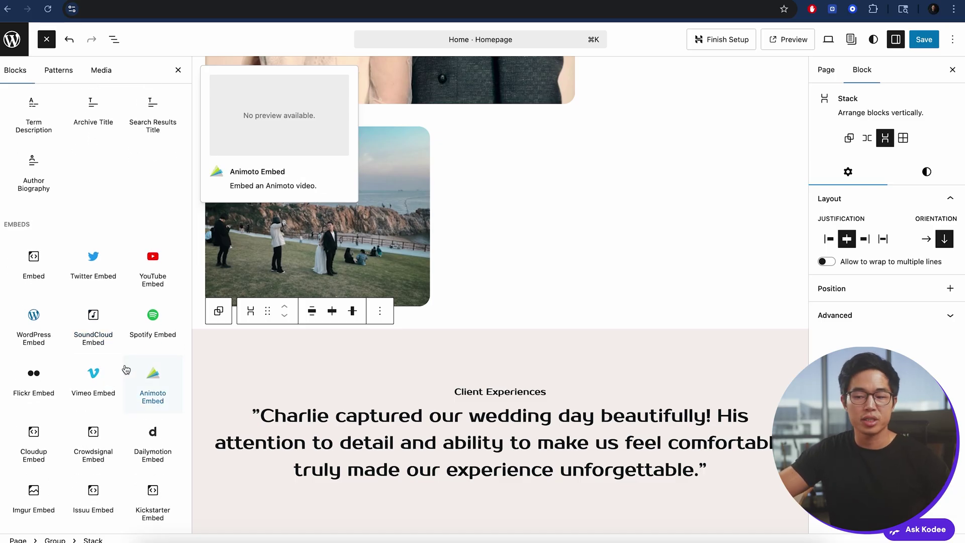
pyautogui.moveTo(169, 280)
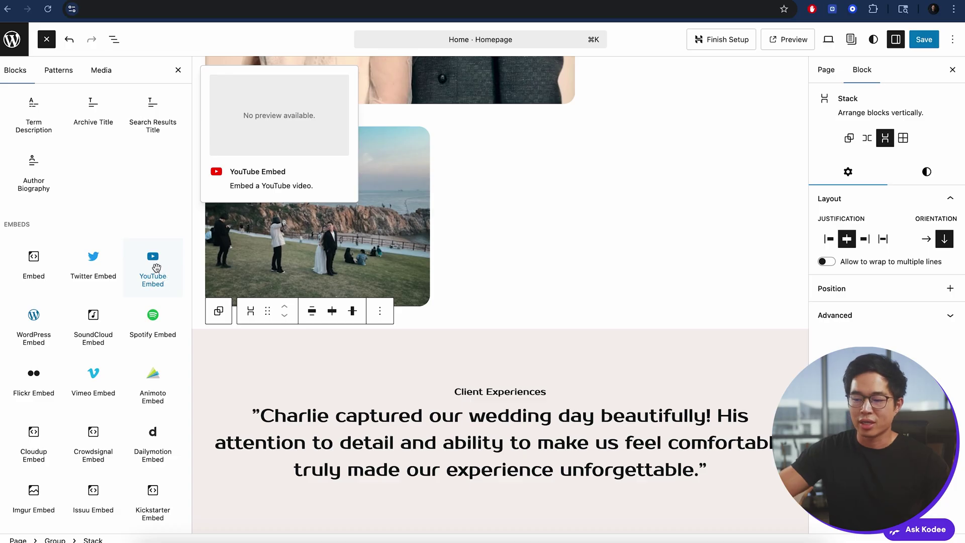
pyautogui.scroll(-10, 157, 268)
pyautogui.scroll(7, 171, 344)
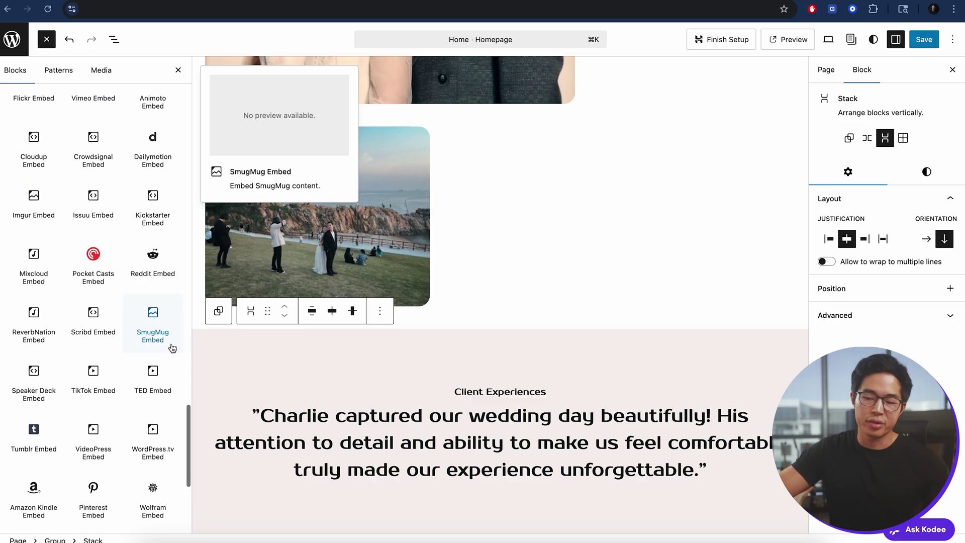
pyautogui.scroll(8, 171, 344)
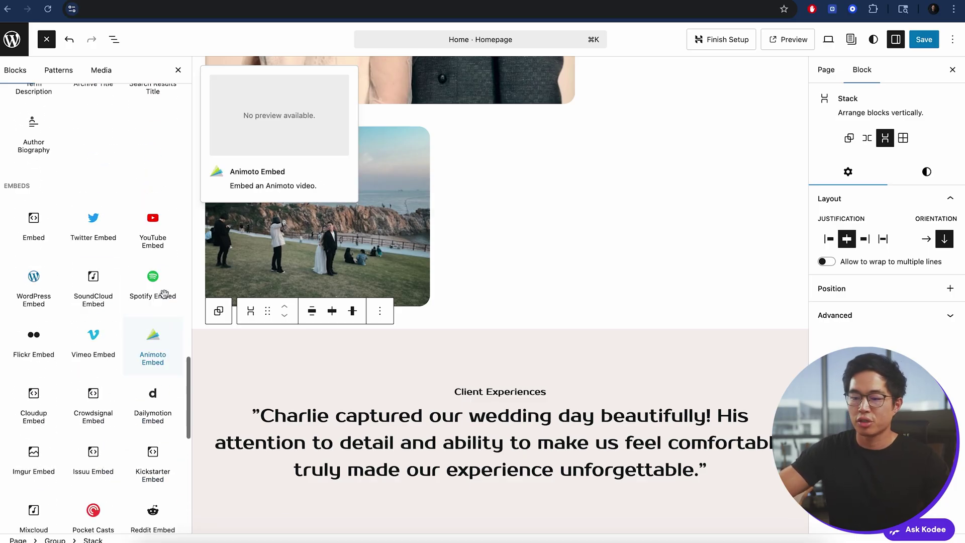
pyautogui.click(152, 267)
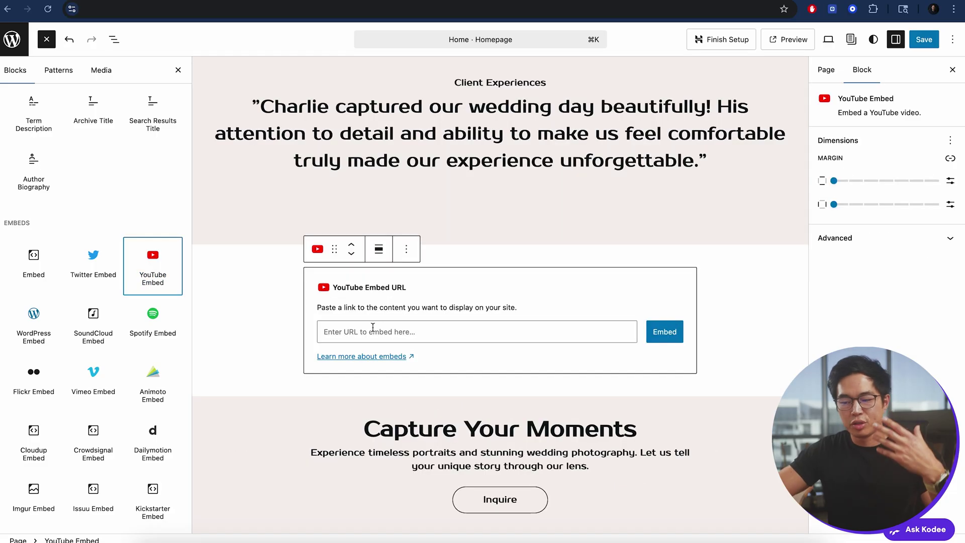
pyautogui.click(400, 329)
pyautogui.write('https://youtu.be/UbKQFqpRcio')
pyautogui.click(680, 332)
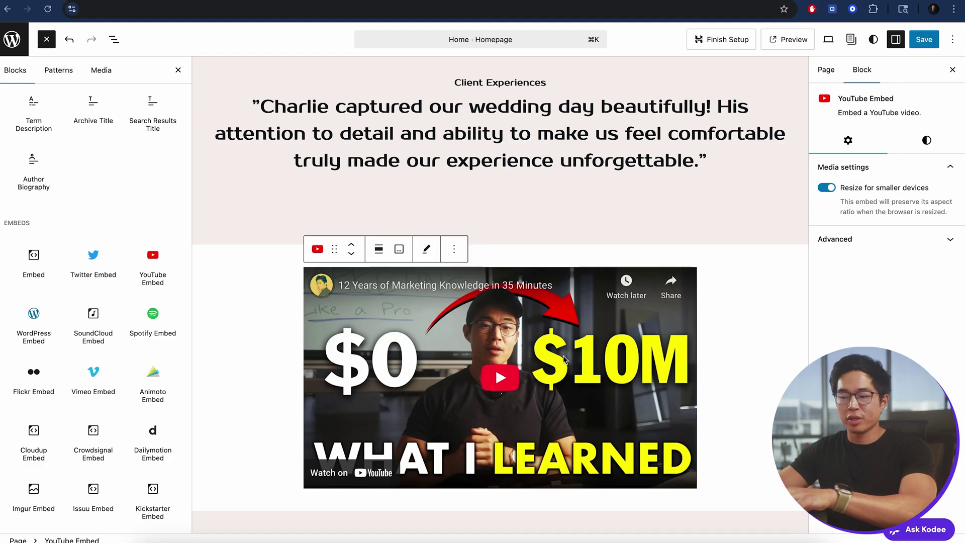
pyautogui.scroll(-2, 730, 386)
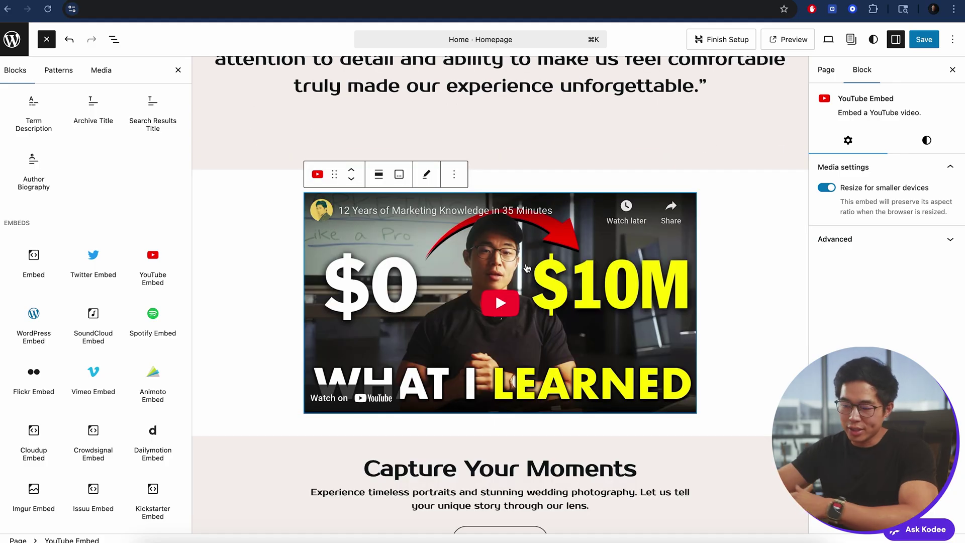
pyautogui.scroll(-1, 526, 268)
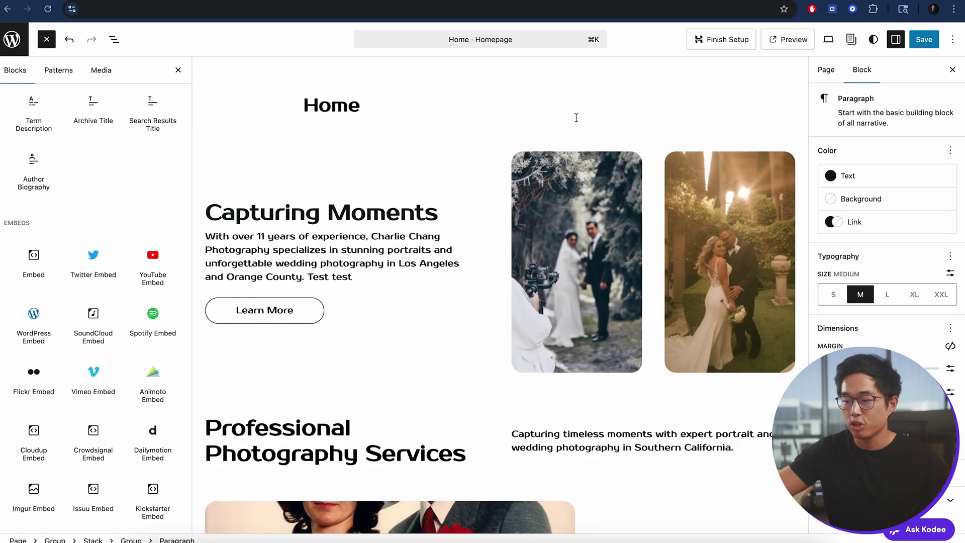
# - Save the homepage, leave its editor and view the site-wide Styles options
pyautogui.click(925, 42)
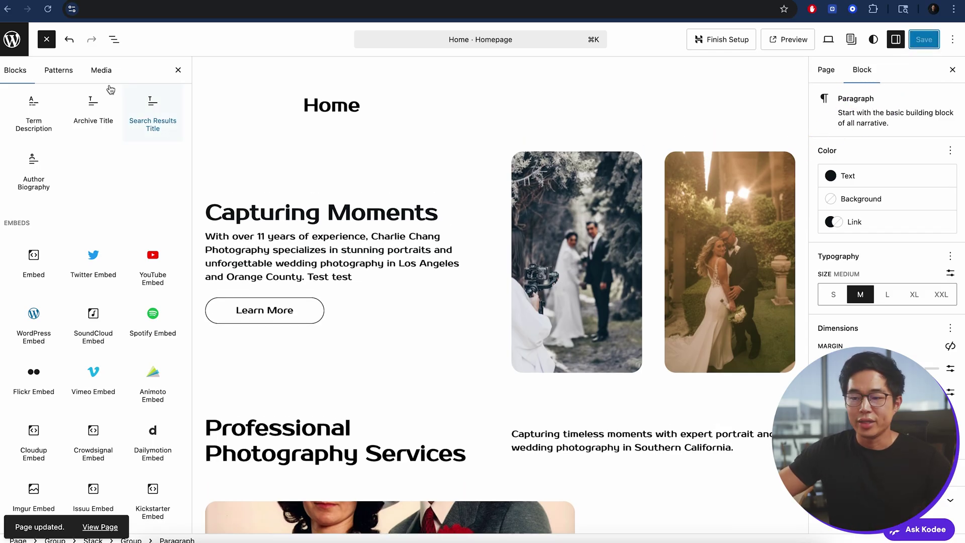
pyautogui.click(12, 40)
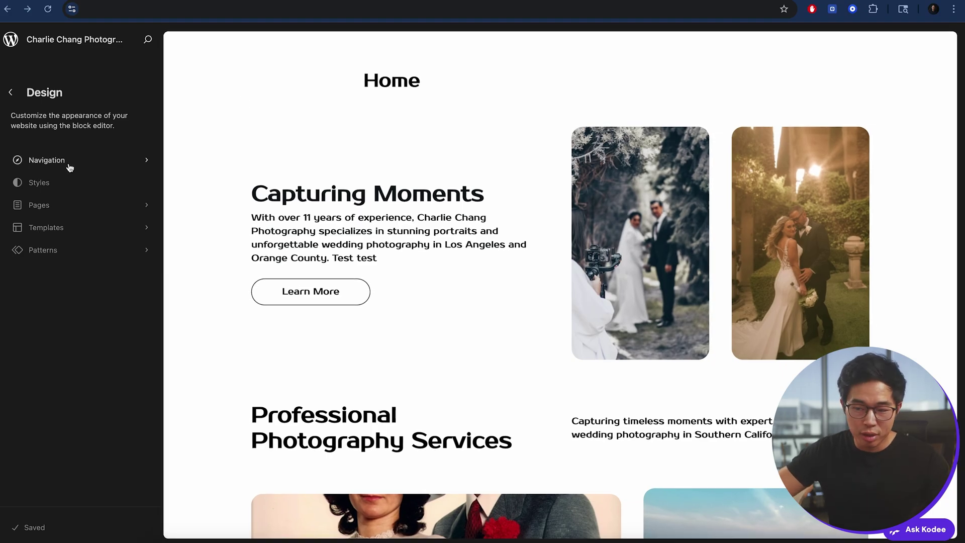
pyautogui.click(61, 190)
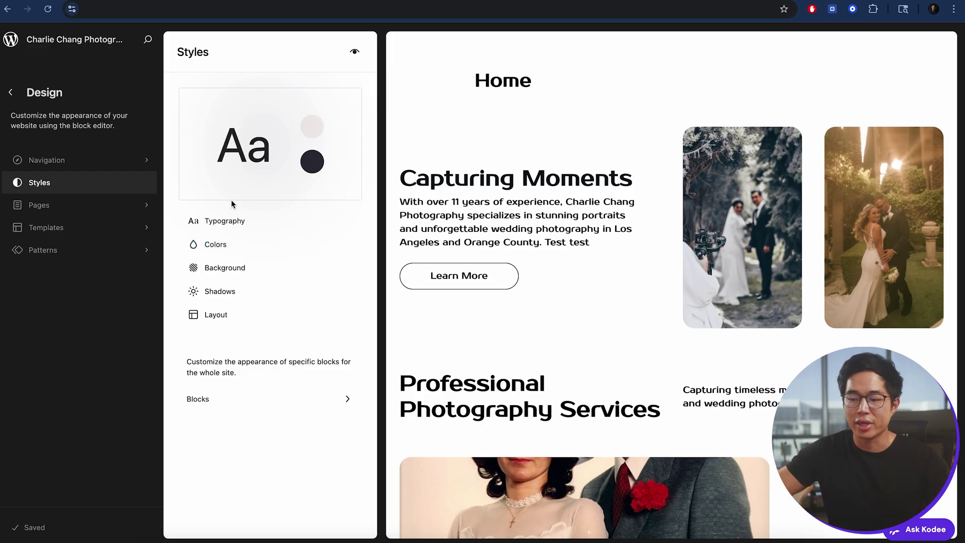
# - Open the About page for editing, delete the column with the Google Maps embed beside Our Location, and save the page
pyautogui.click(89, 207)
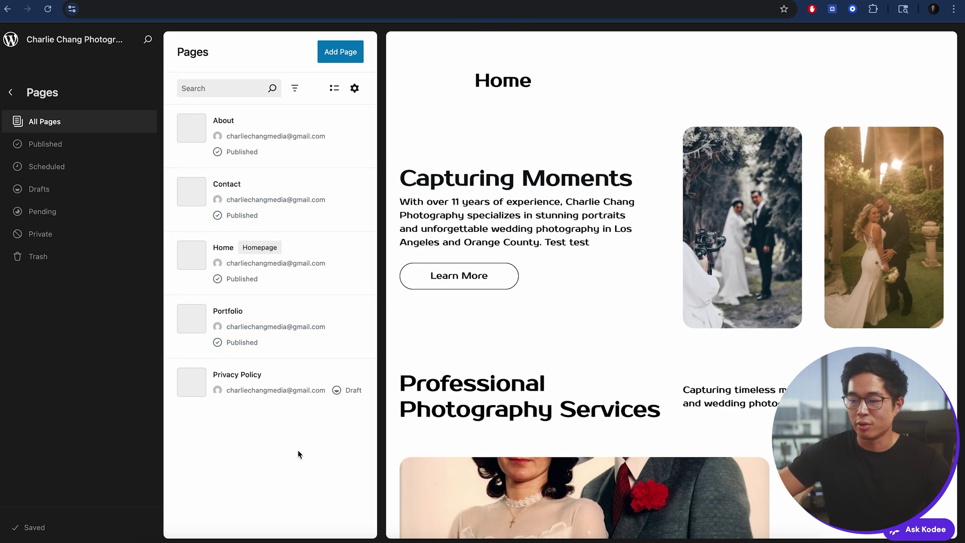
pyautogui.click(260, 120)
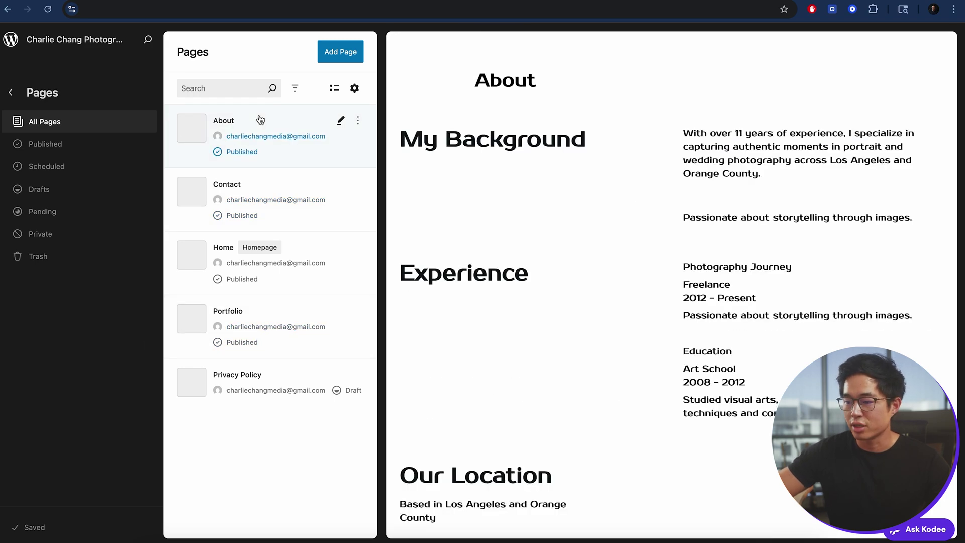
pyautogui.scroll(-5, 605, 215)
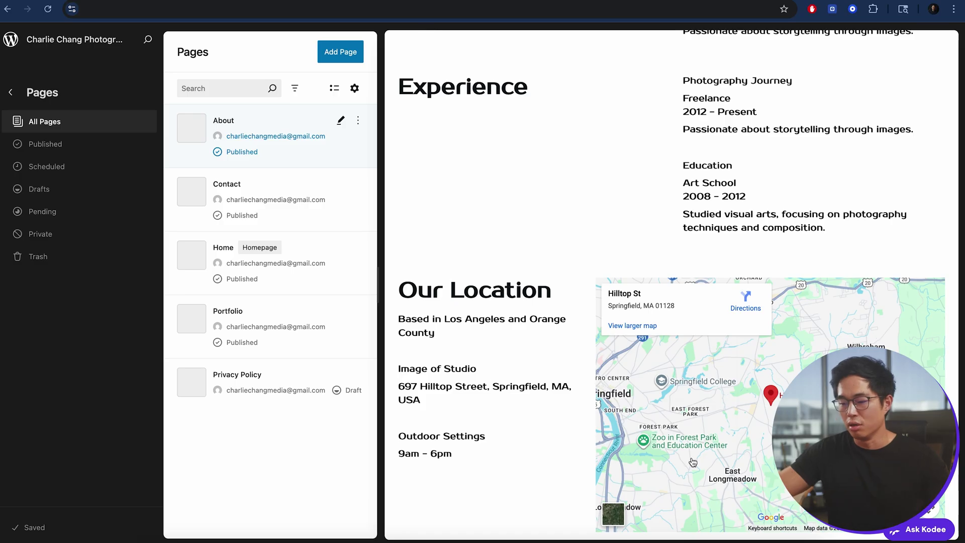
pyautogui.click(419, 420)
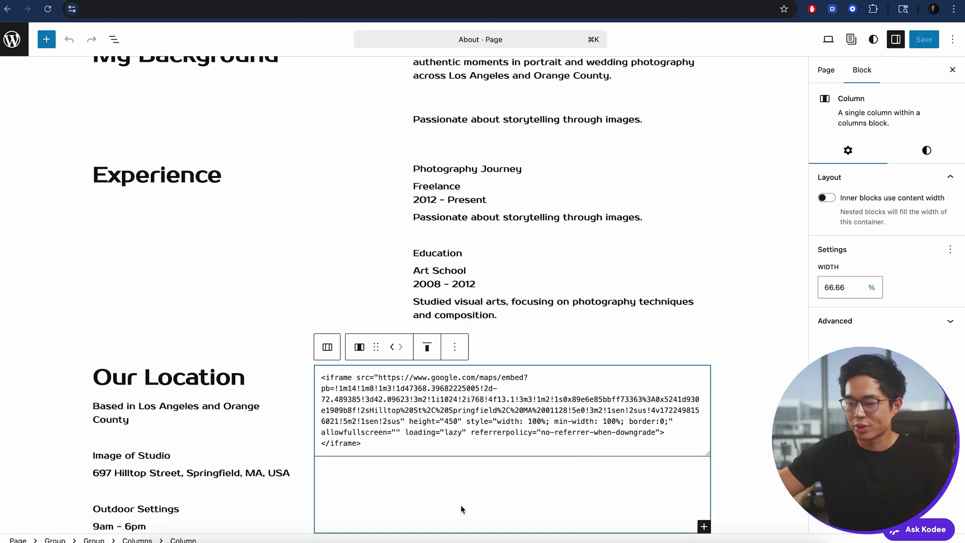
pyautogui.click(456, 345)
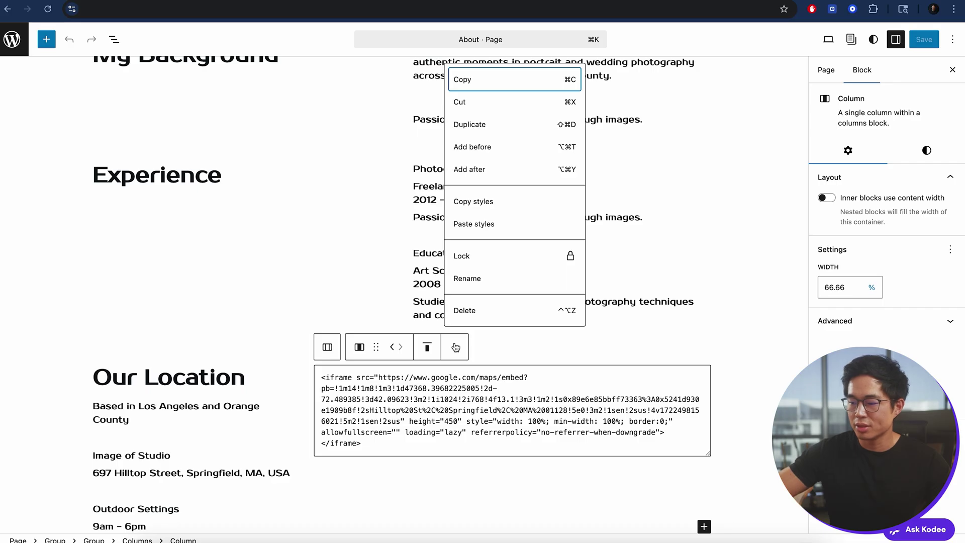
pyautogui.click(464, 311)
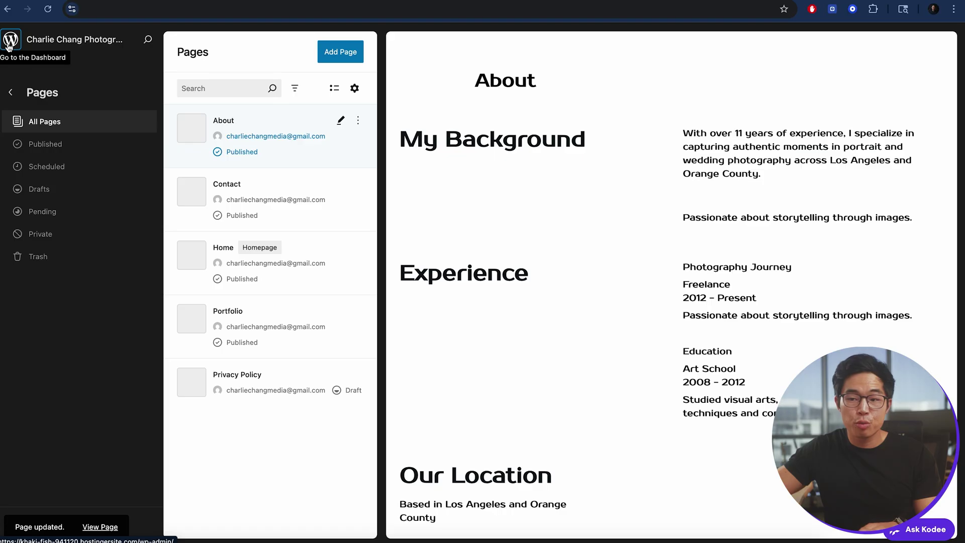
# - Go to the WordPress dashboard and review the setup tasks and video tutorials on Hostinger's Onboarding page
pyautogui.click(11, 40)
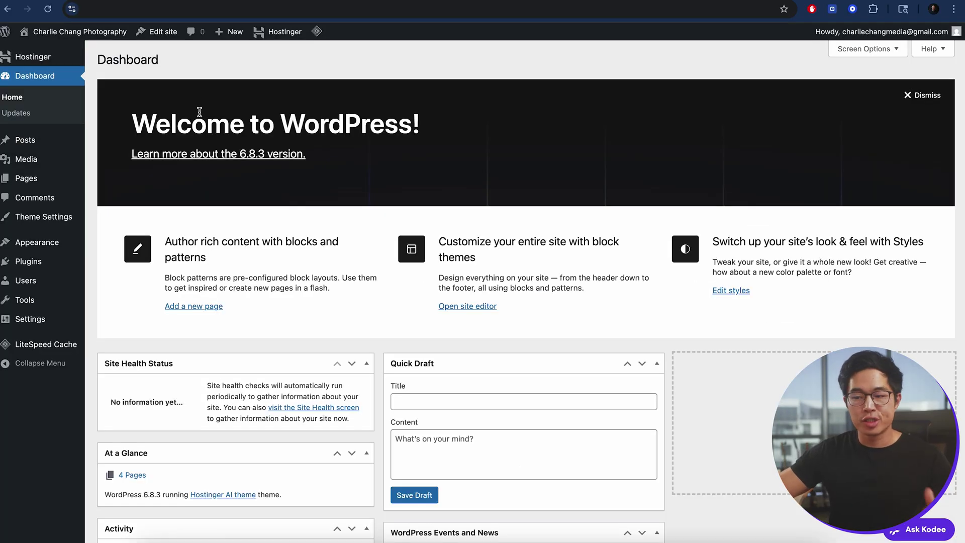
pyautogui.moveTo(32, 61)
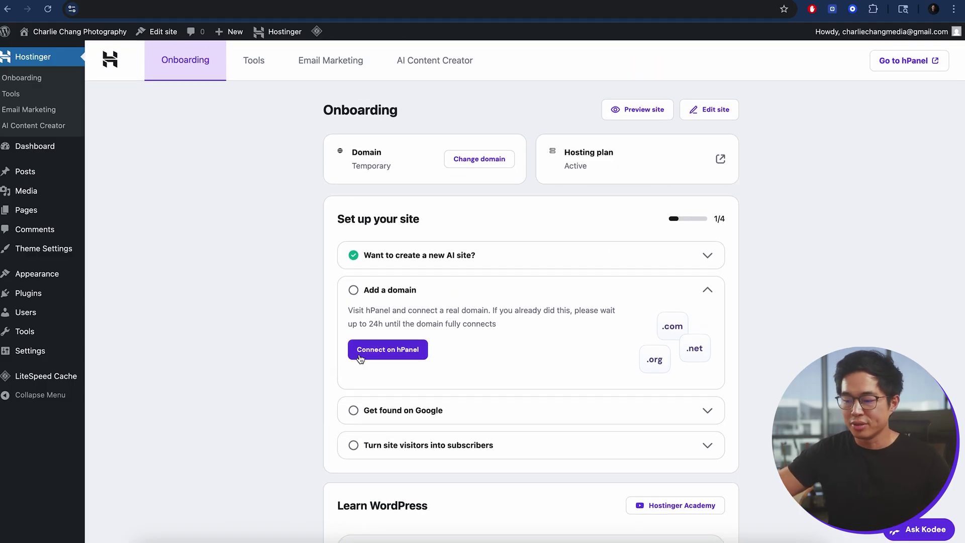
pyautogui.scroll(-2, 290, 358)
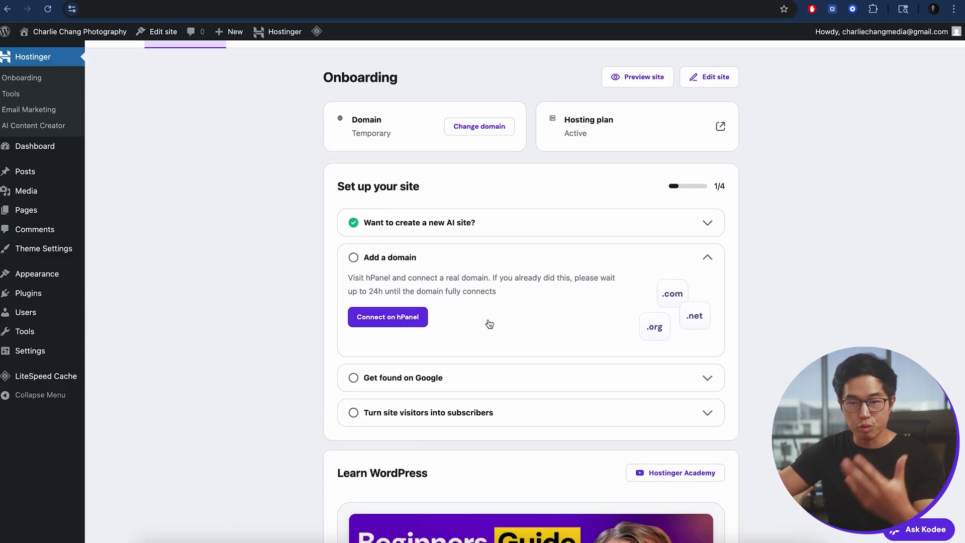
pyautogui.scroll(-7, 291, 333)
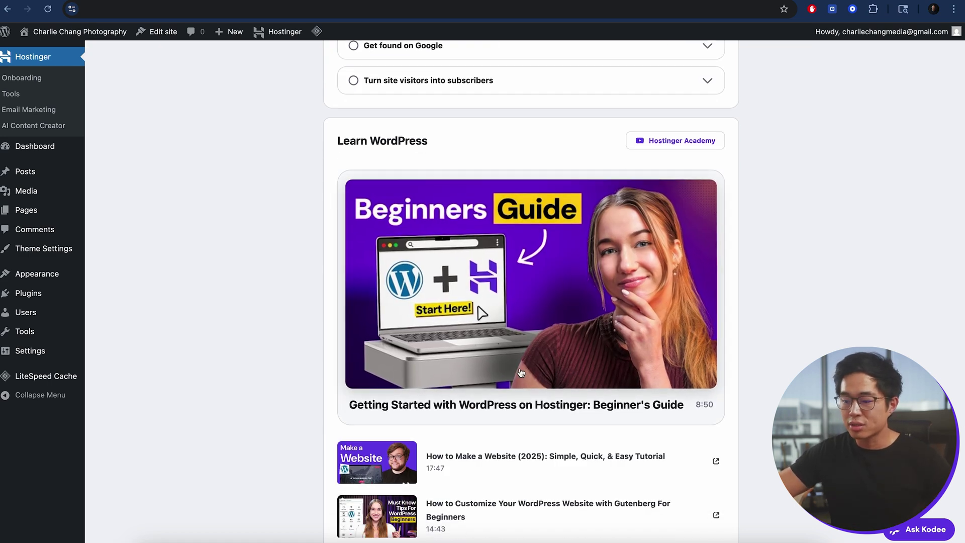
pyautogui.scroll(-4, 291, 333)
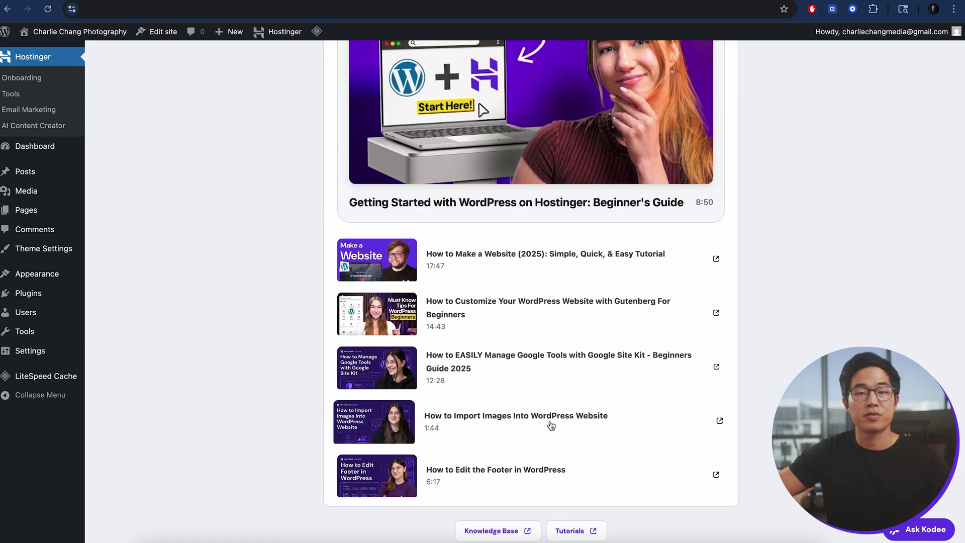
pyautogui.scroll(11, 478, 94)
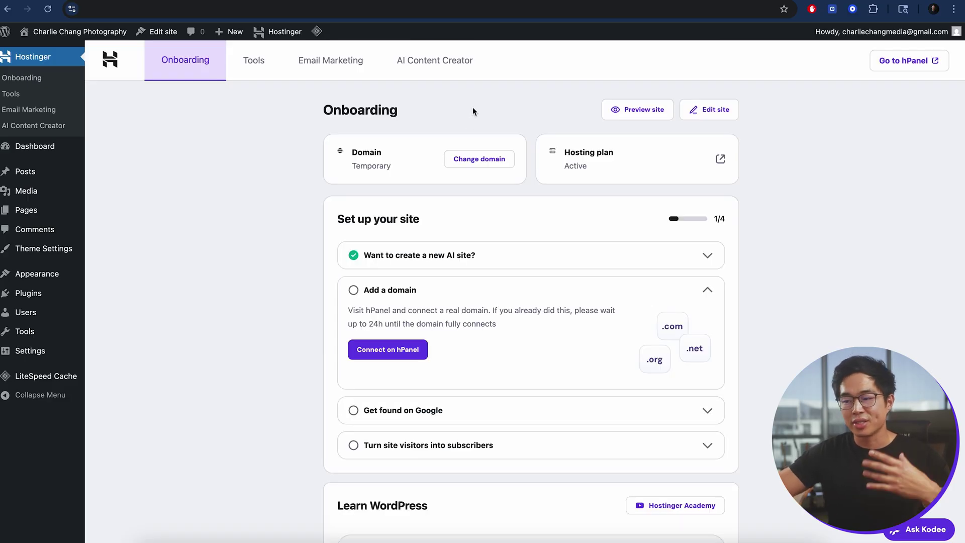
# - Open Hostinger's AI Content Creator and set the content type to Pages
pyautogui.click(469, 70)
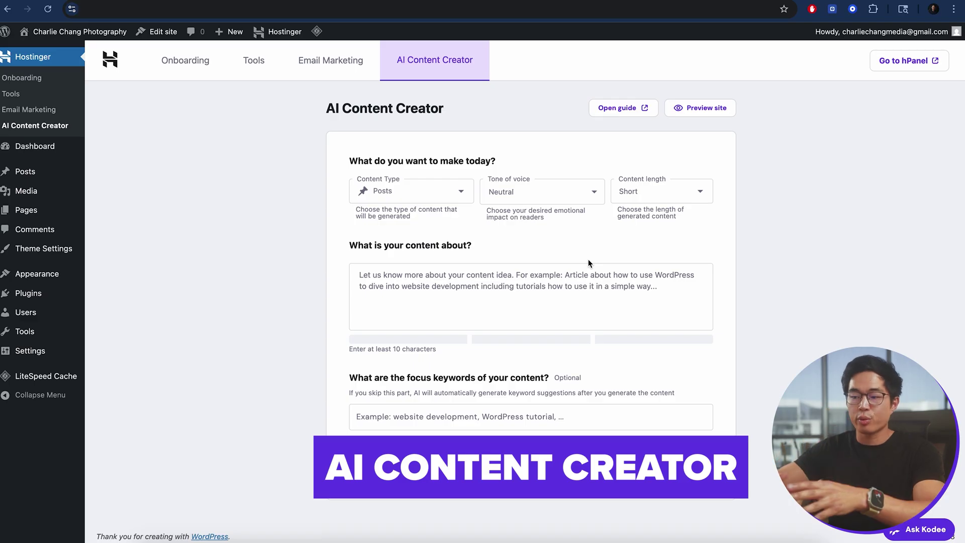
pyautogui.click(430, 196)
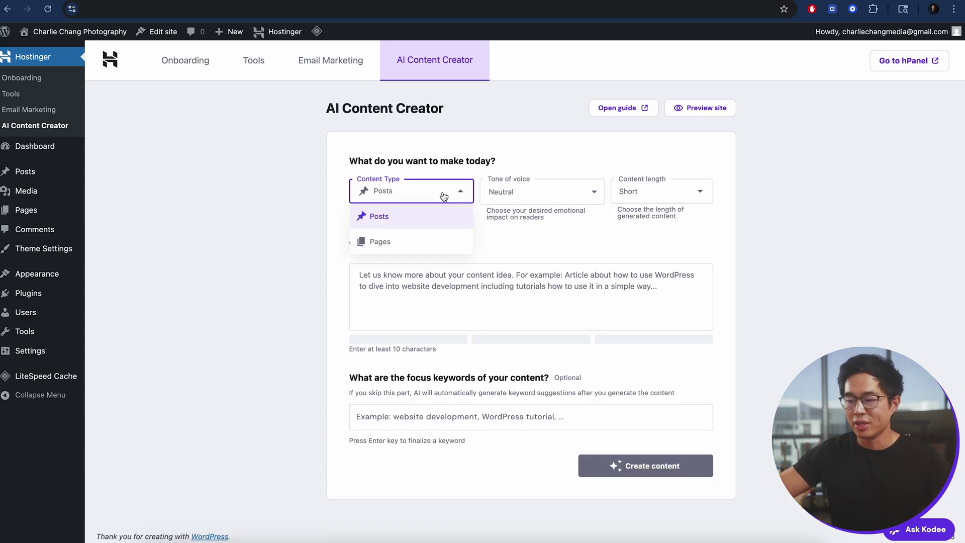
pyautogui.click(397, 244)
# - Set the tone of voice to Neutral and Friendly and the content length to Medium
pyautogui.click(556, 193)
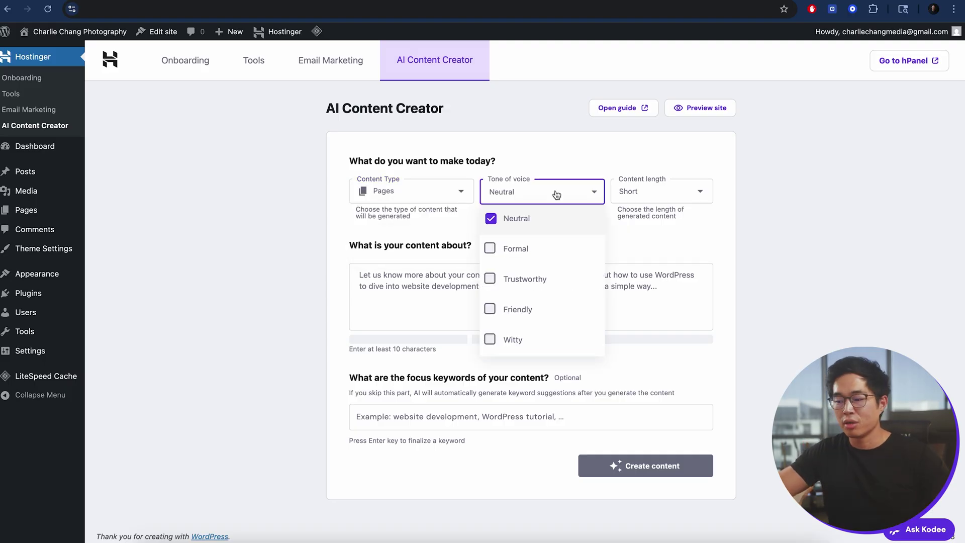
pyautogui.click(495, 310)
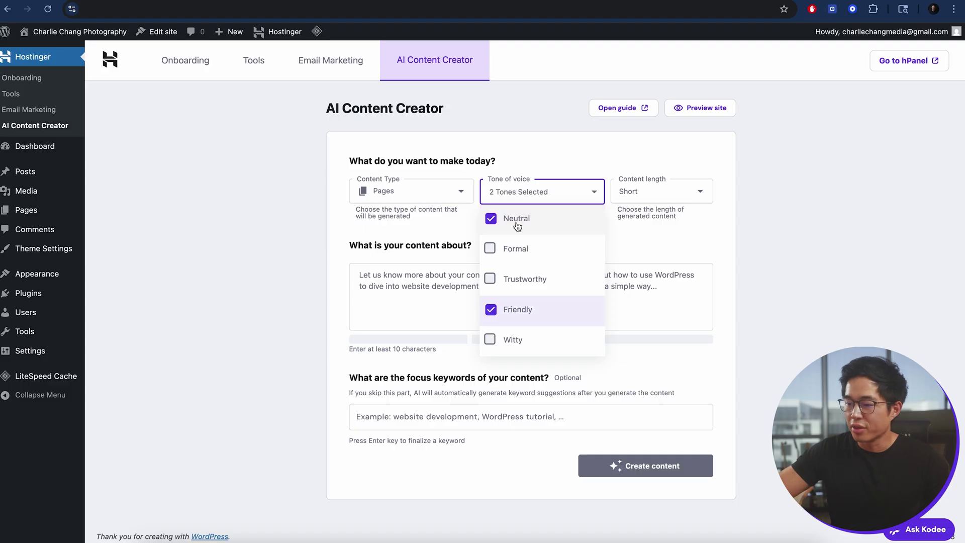
pyautogui.click(833, 246)
pyautogui.click(675, 196)
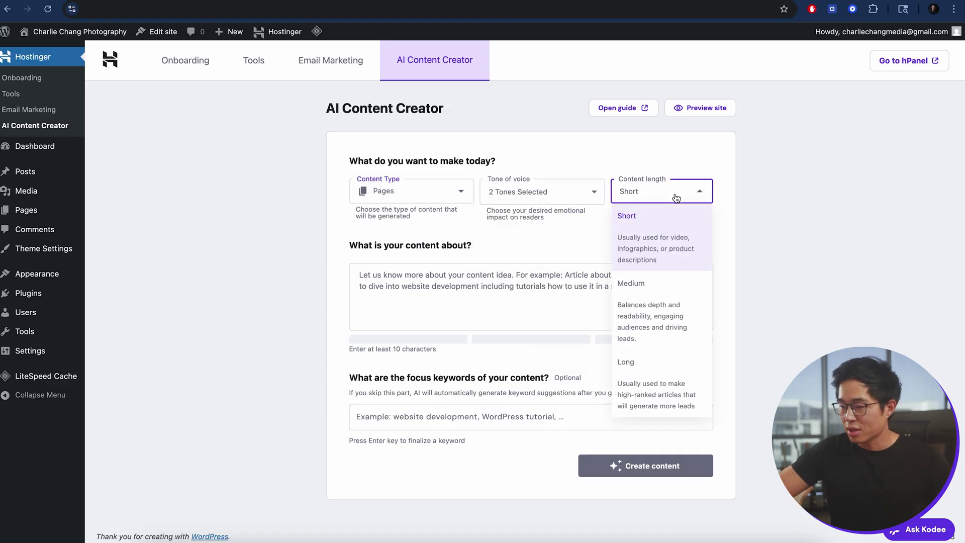
pyautogui.click(666, 308)
# - Generate an about me page: photographer's name, 11 years of photography, Los Angeles, Sony and Canon cameras, people photos, started at 15, editing, piano and music hobbies
pyautogui.click(483, 280)
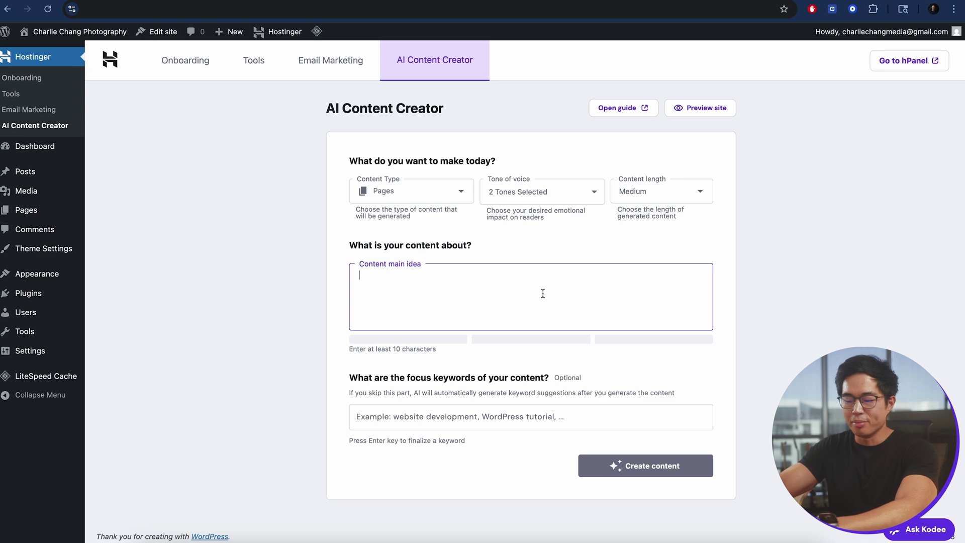
pyautogui.write('This is an about me page. Charlie Chang, 11 years of photography, lives in Los Angeles, uses Sony and Canon cameras. Loves taking photos of people and got started at age 15. Loves the editing process as well as meeting new people. Hobbies are playing piano and writing music.')
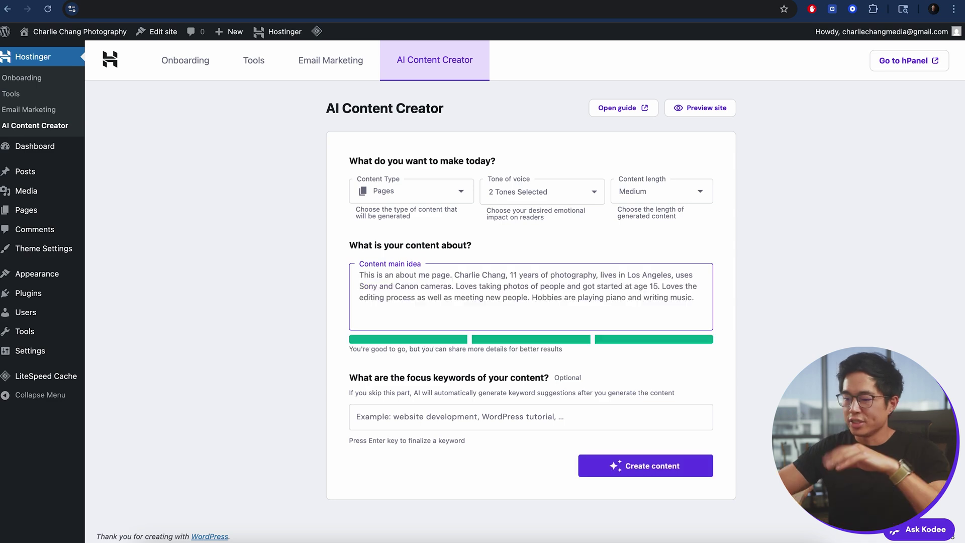
pyautogui.click(665, 467)
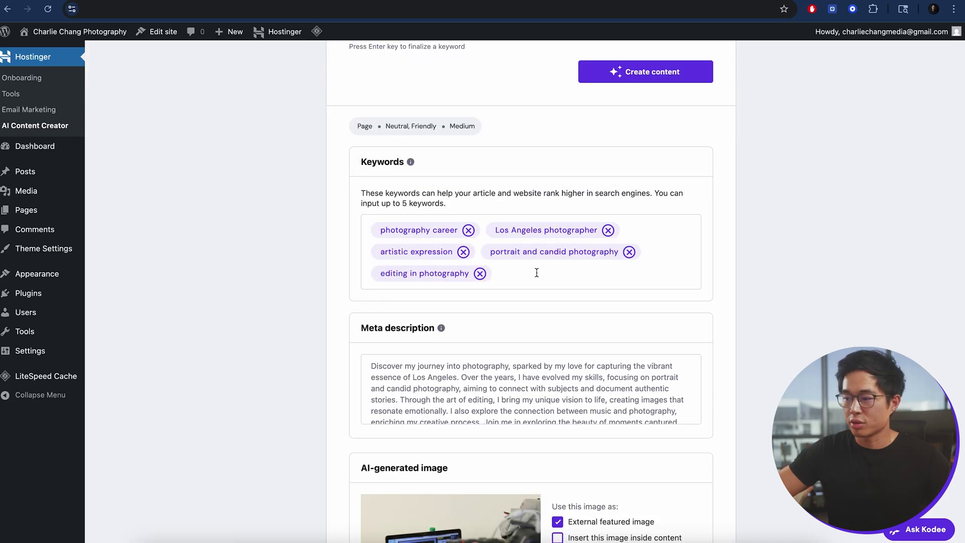
# - Review the generated keywords, meta description, image and page text, publish the page and look through the published version
pyautogui.scroll(-3, 536, 273)
pyautogui.scroll(-1, 624, 331)
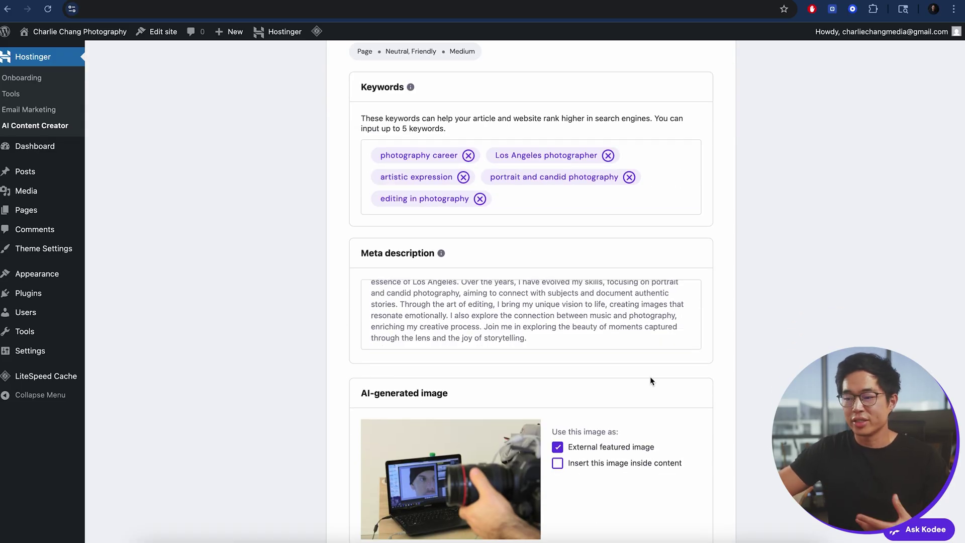
pyautogui.scroll(-3, 640, 390)
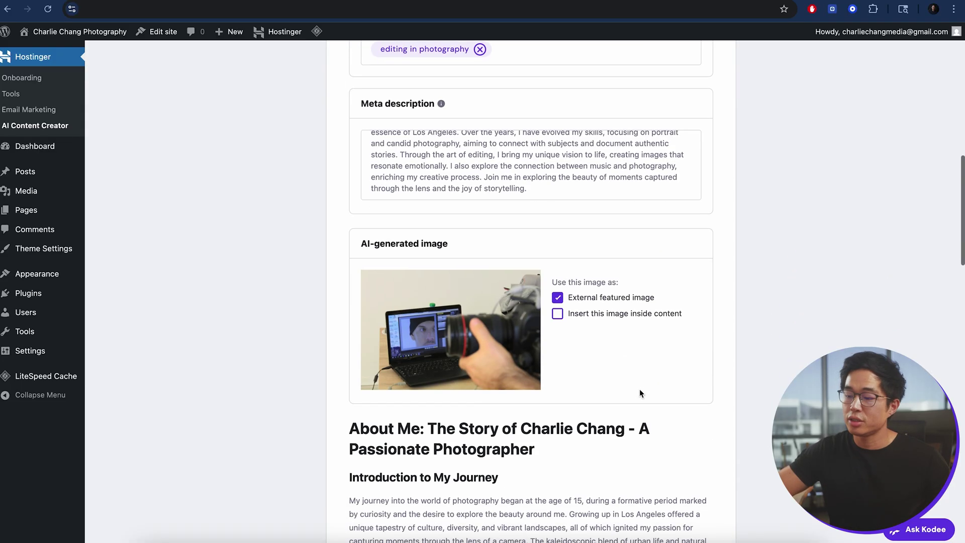
pyautogui.scroll(-3, 640, 393)
pyautogui.scroll(-5, 640, 391)
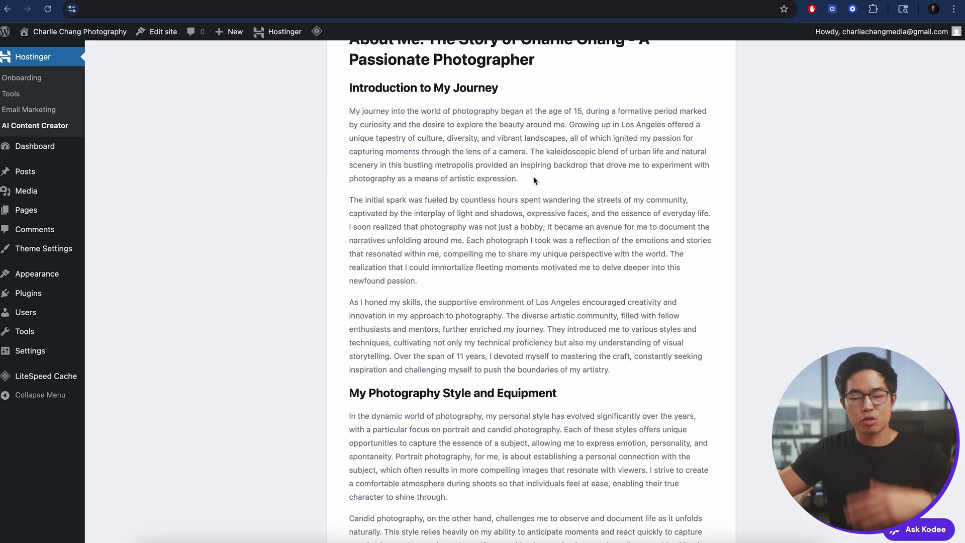
pyautogui.scroll(-3, 534, 180)
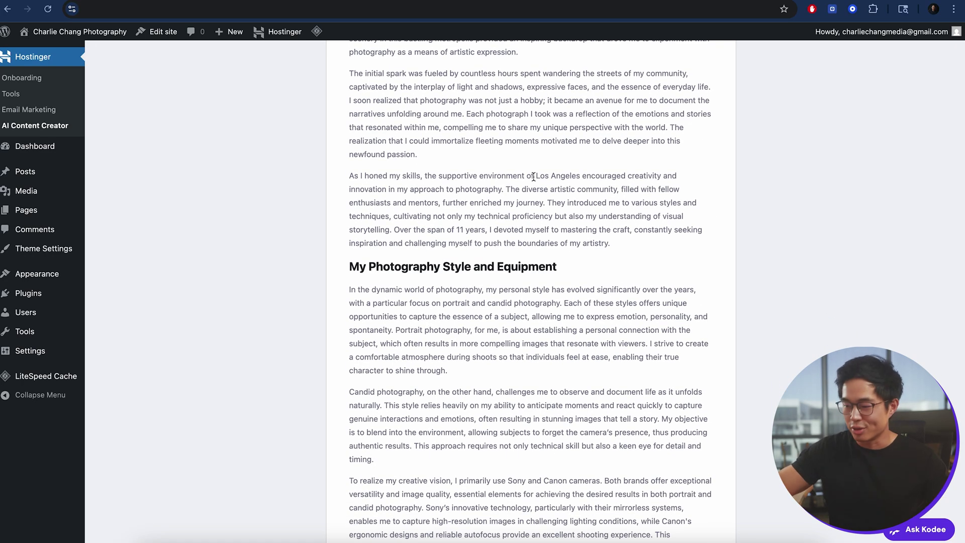
pyautogui.scroll(-15, 534, 177)
pyautogui.click(704, 490)
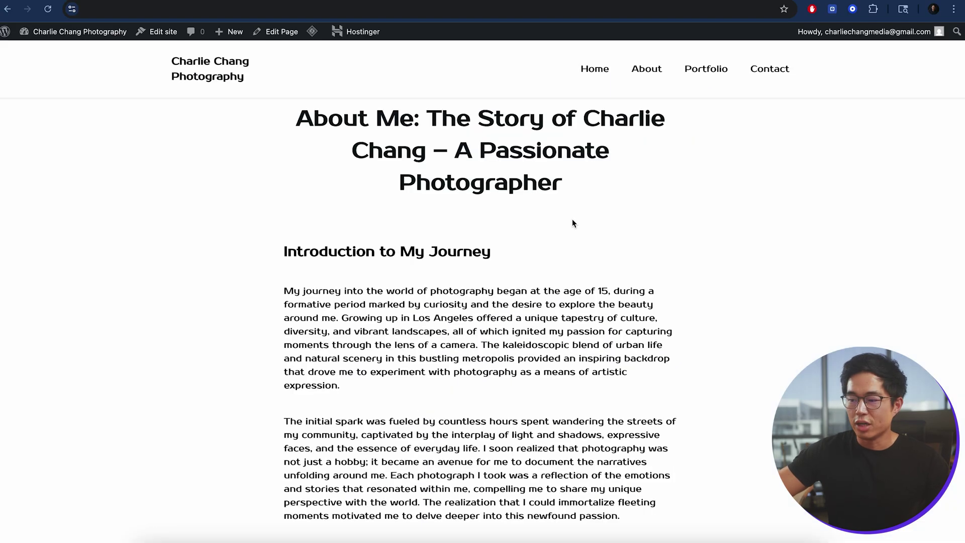
pyautogui.scroll(-15, 506, 213)
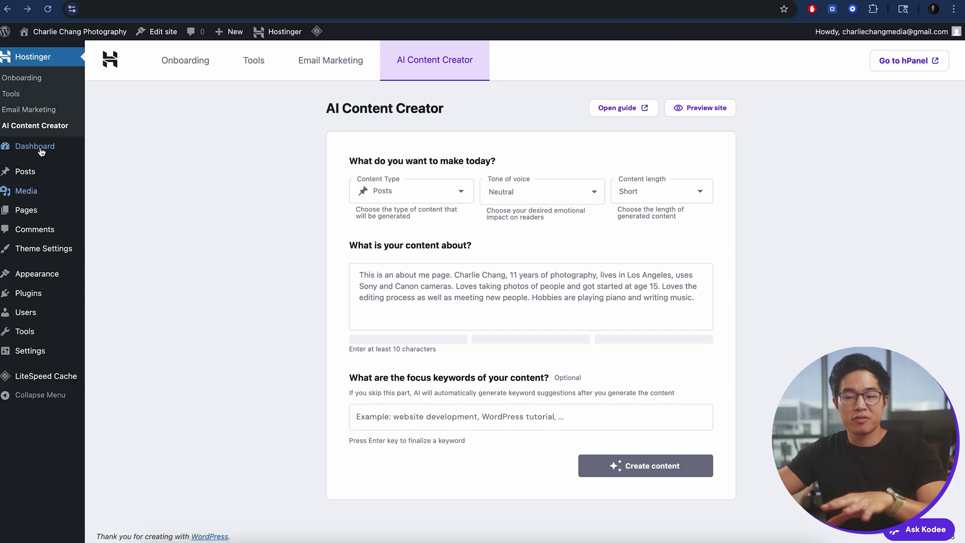
# - Return to the WordPress dashboard and view the list of all the site's pages
pyautogui.moveTo(45, 173)
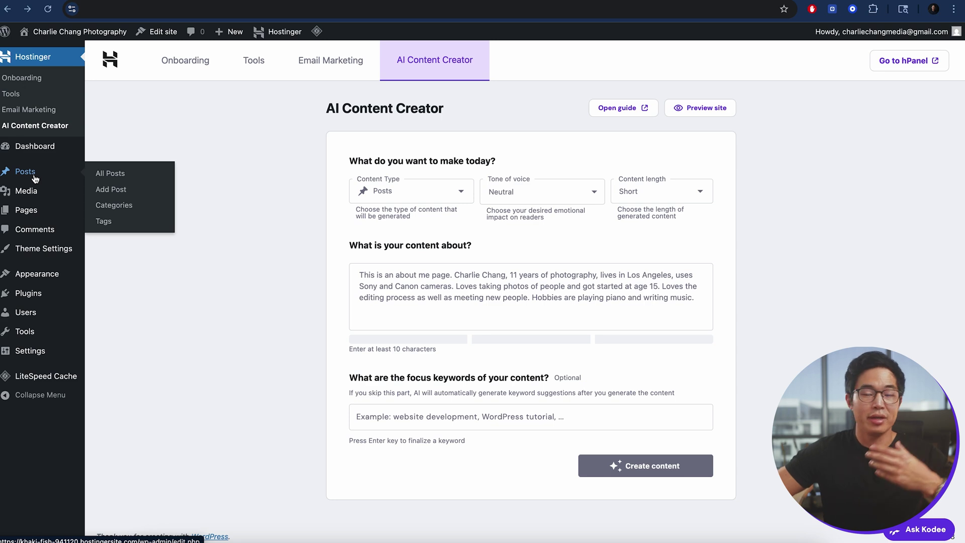
pyautogui.moveTo(38, 213)
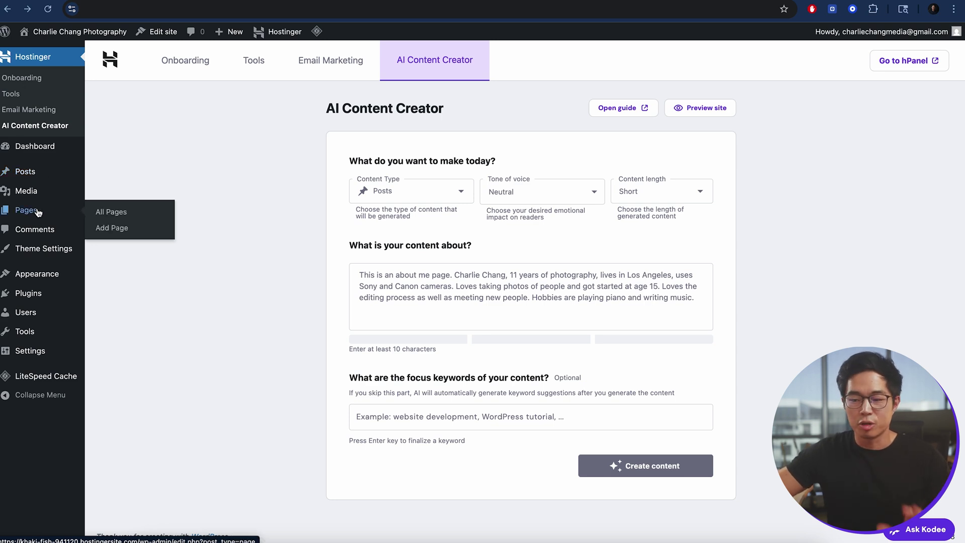
pyautogui.click(40, 216)
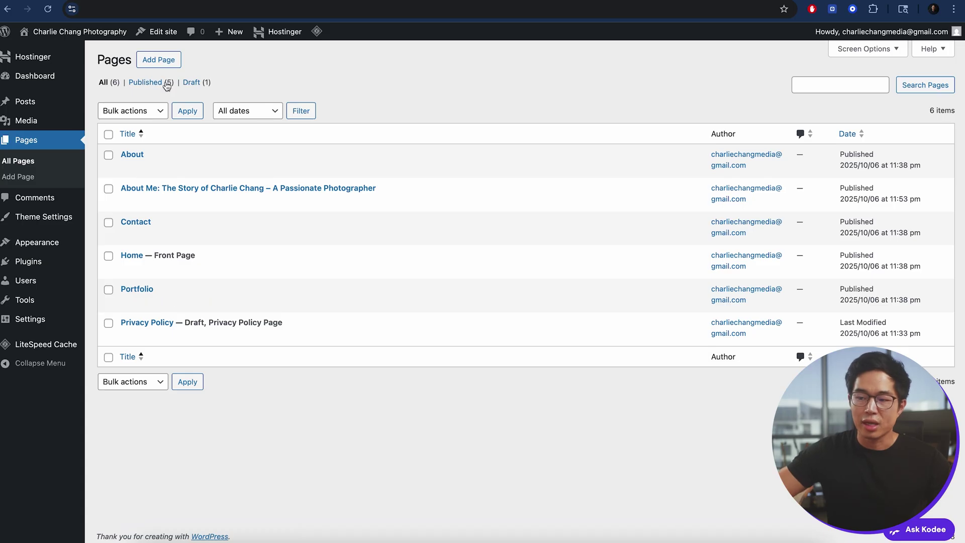
# - Open the site's installed themes and go to the catalog for adding new themes
pyautogui.moveTo(42, 252)
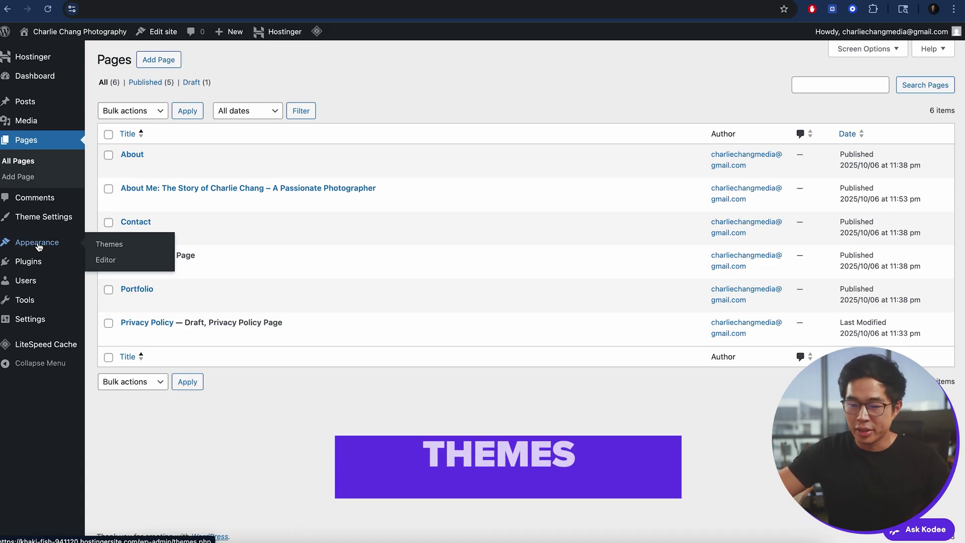
pyautogui.click(117, 244)
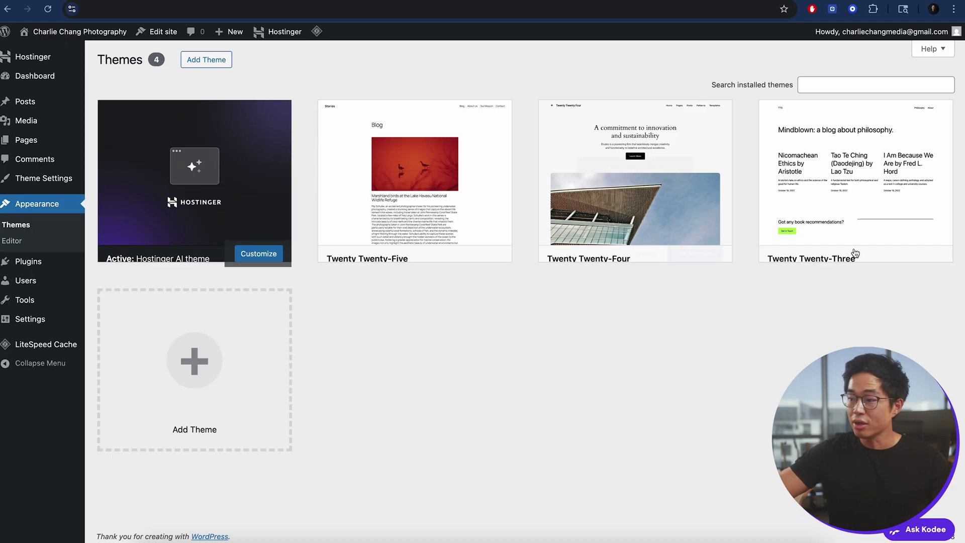
pyautogui.click(216, 66)
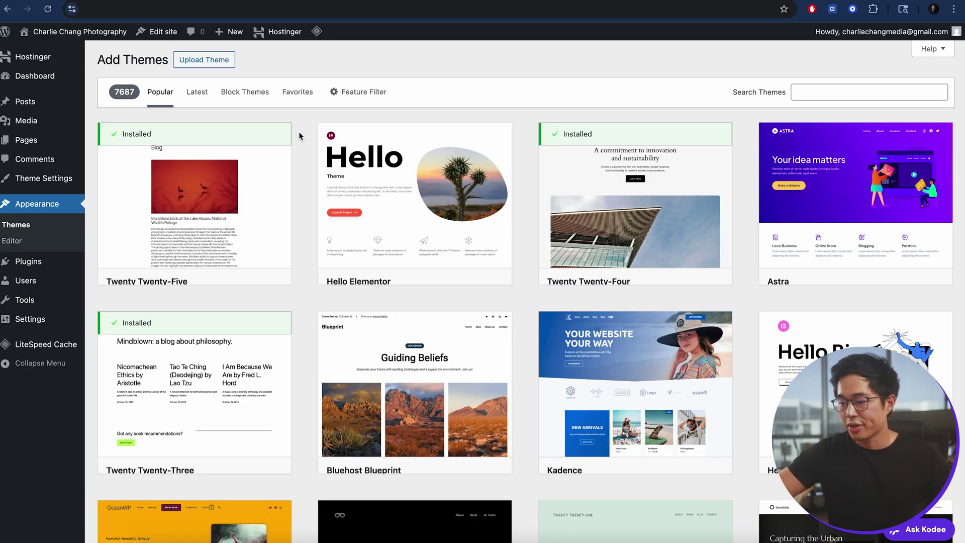
# - Browse the popular themes in the catalog and compare the available website designs
pyautogui.scroll(-13, 300, 136)
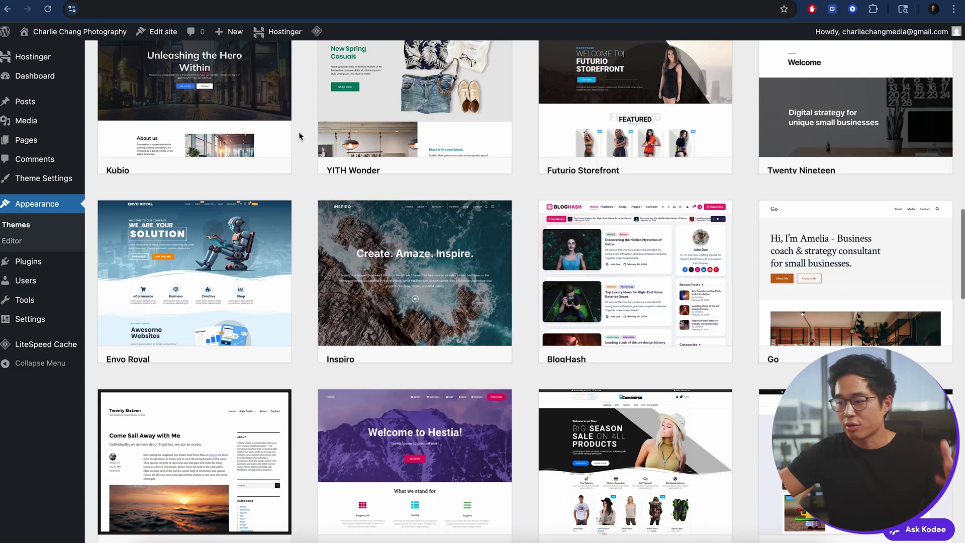
pyautogui.scroll(15, 299, 135)
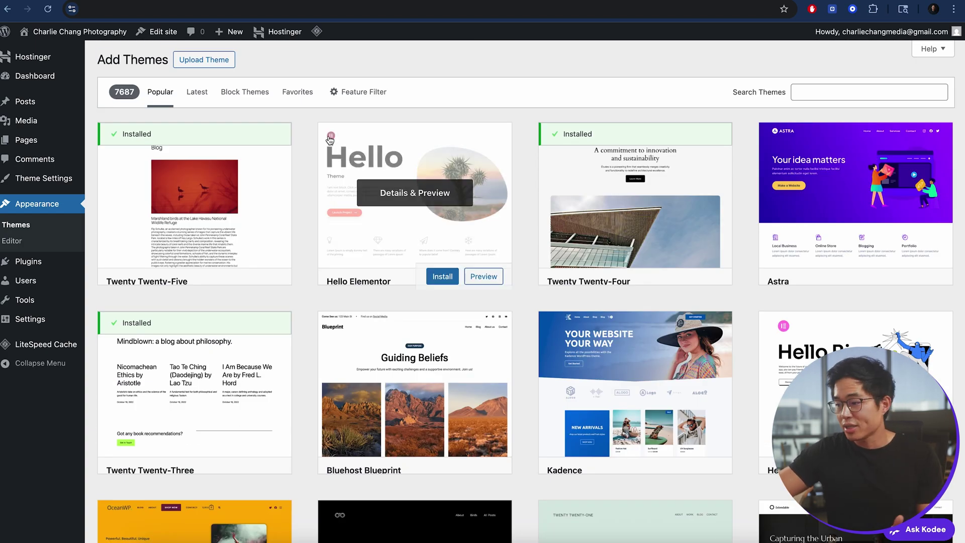
pyautogui.moveTo(857, 212)
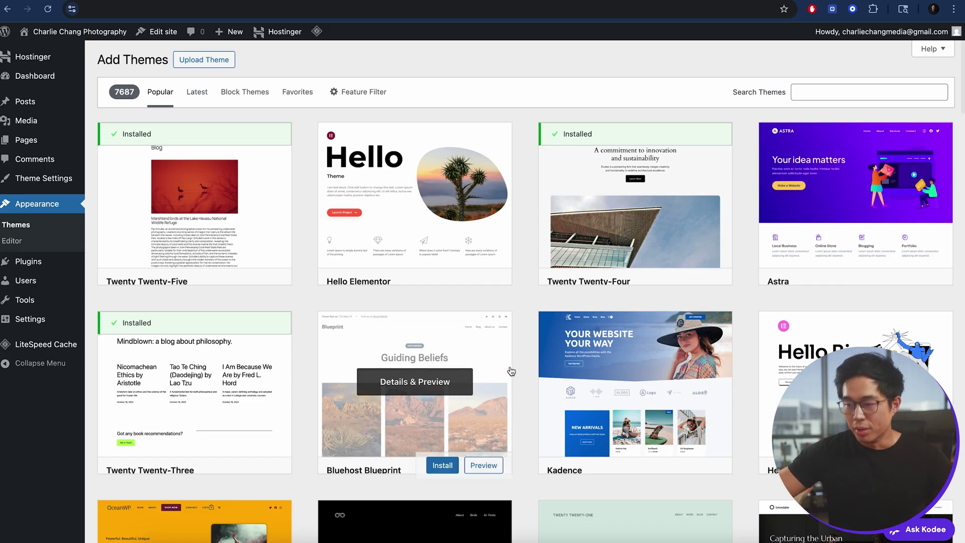
pyautogui.scroll(-1, 512, 371)
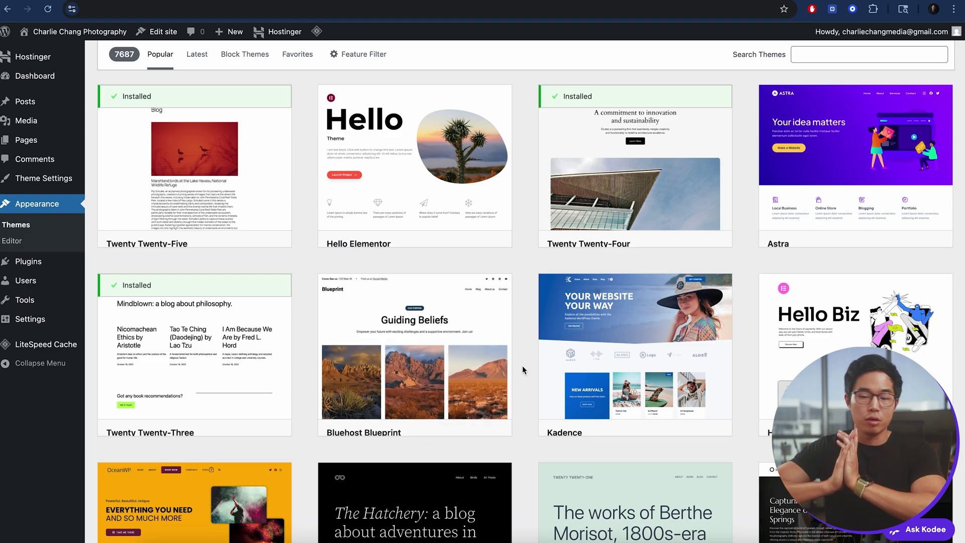
pyautogui.scroll(-2, 523, 370)
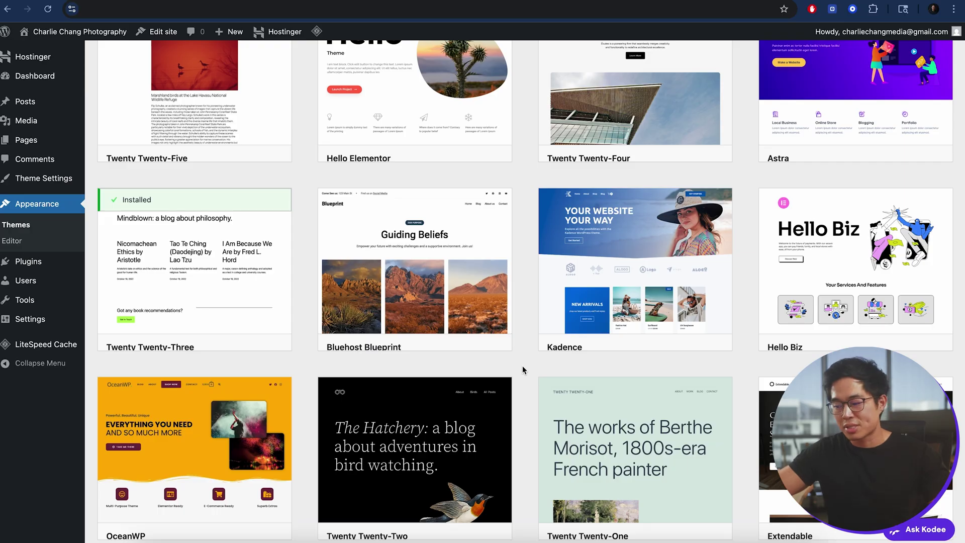
pyautogui.scroll(-8, 523, 370)
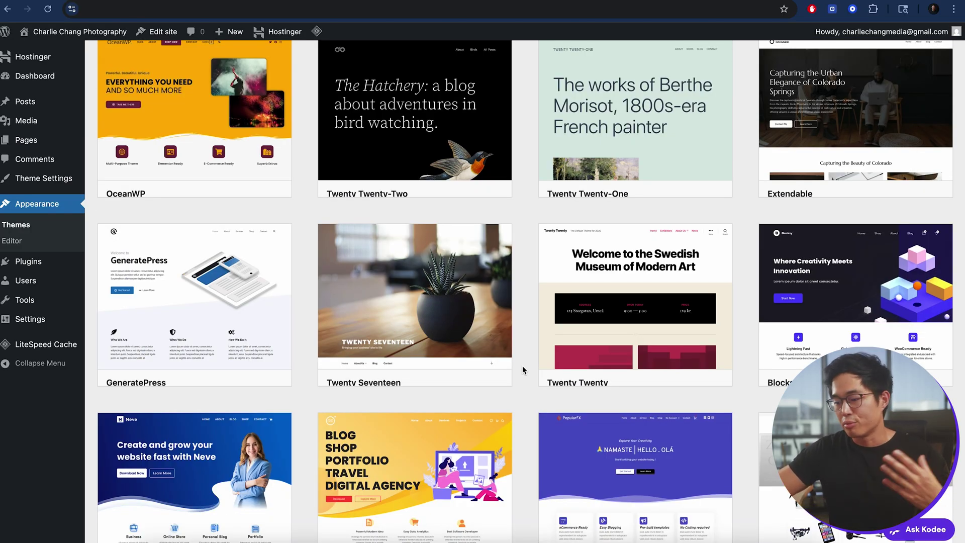
pyautogui.scroll(-5, 523, 370)
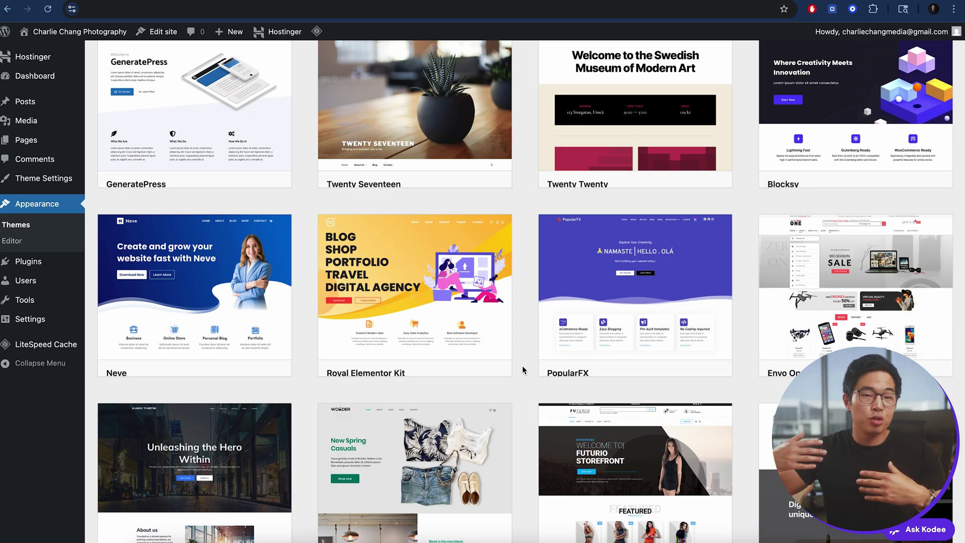
pyautogui.scroll(-6, 523, 370)
pyautogui.scroll(-2, 522, 370)
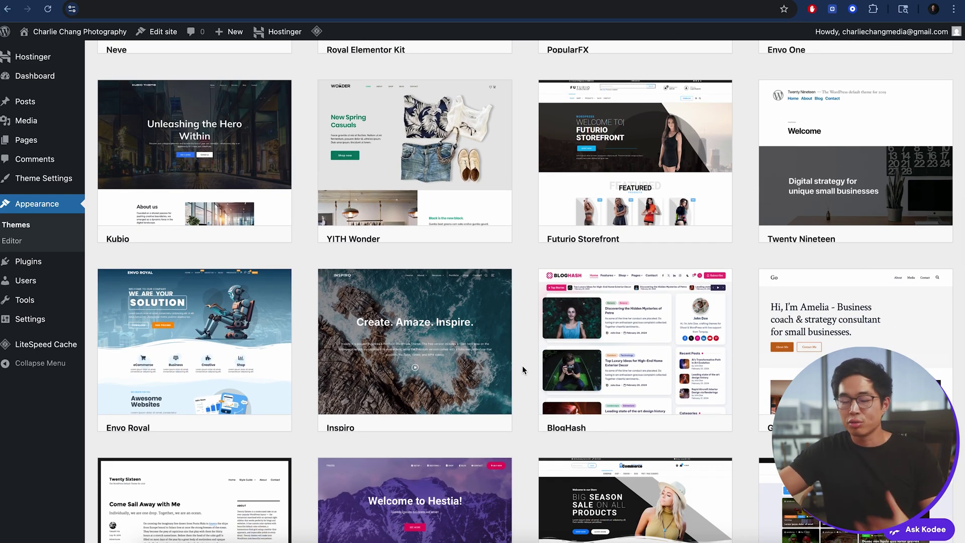
pyautogui.scroll(-18, 523, 367)
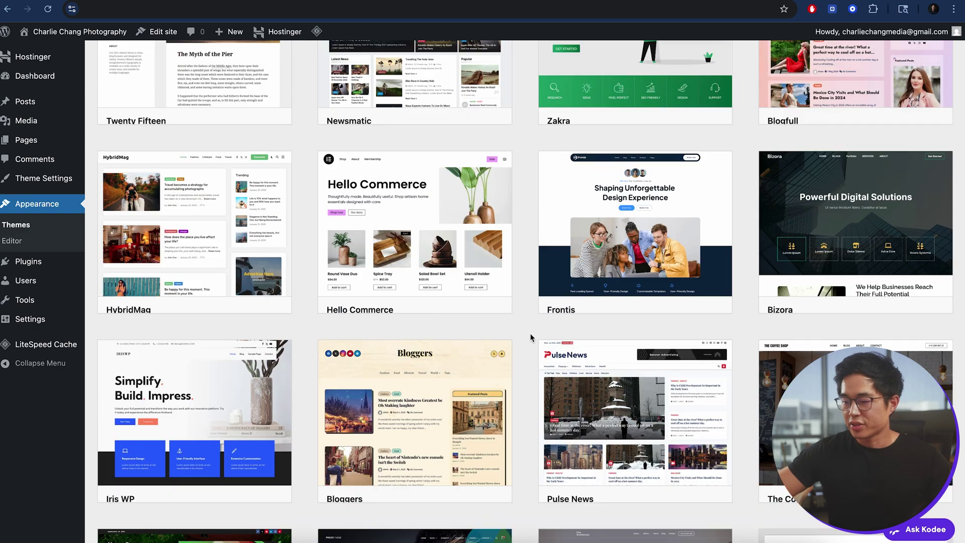
# - Preview the Frontis theme through its full demo page, and install and activate it on the site
pyautogui.moveTo(628, 274)
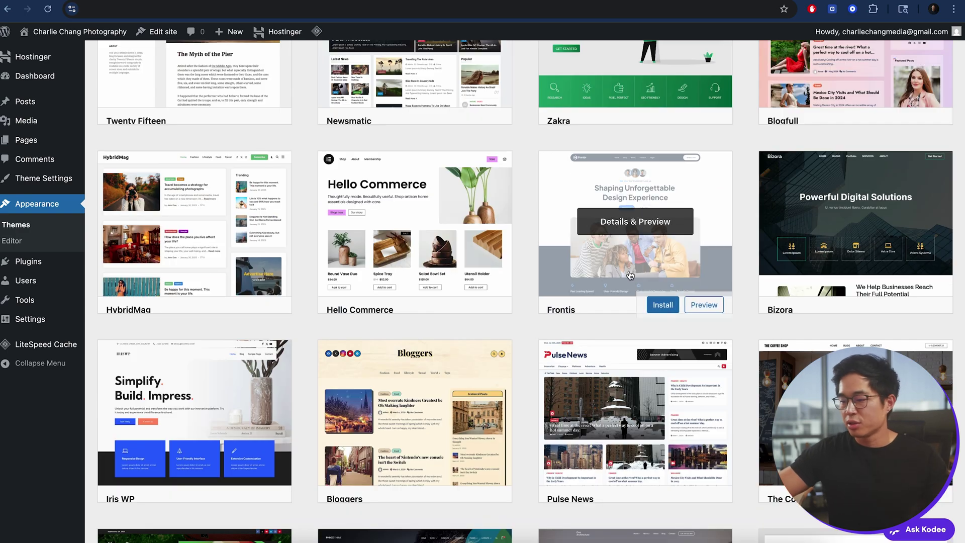
pyautogui.click(709, 306)
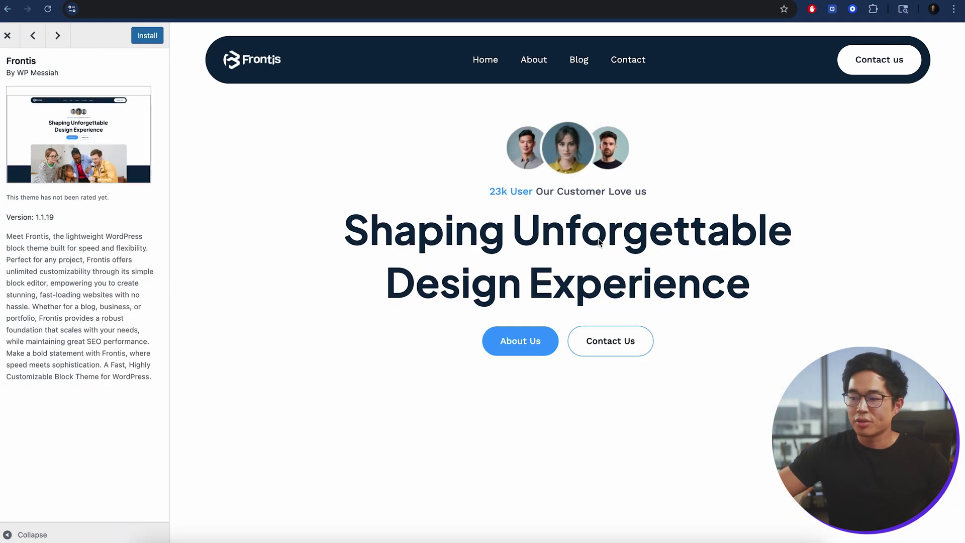
pyautogui.scroll(-5, 598, 242)
pyautogui.scroll(-13, 598, 239)
pyautogui.scroll(18, 598, 238)
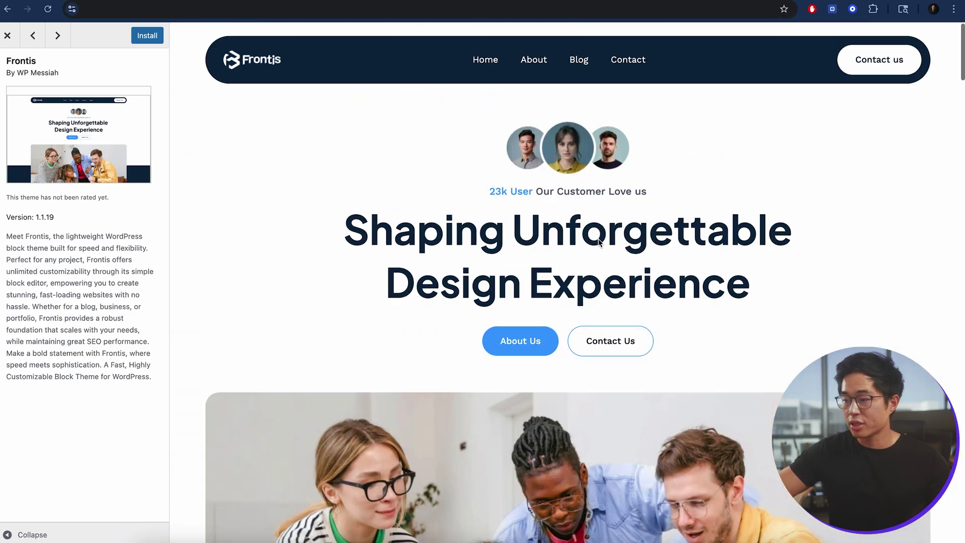
pyautogui.click(148, 35)
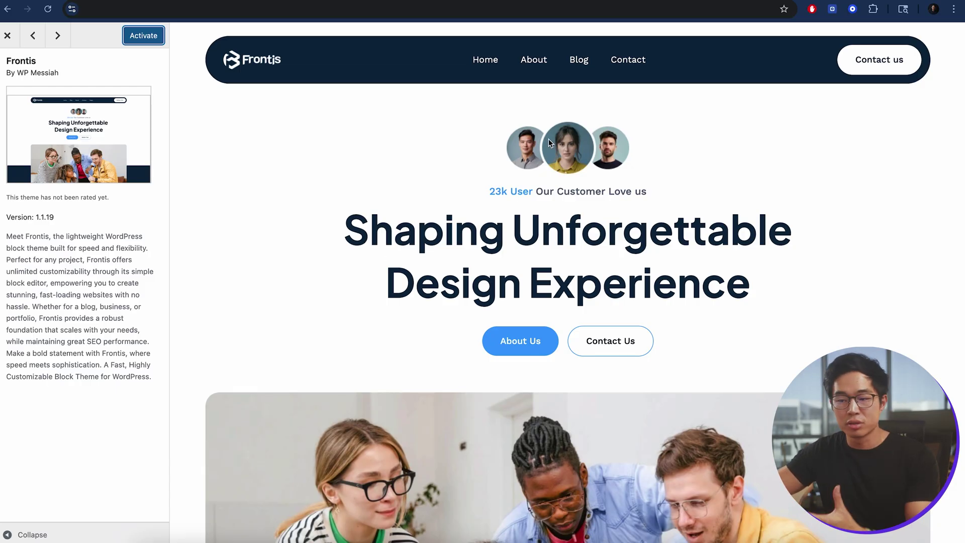
pyautogui.click(155, 39)
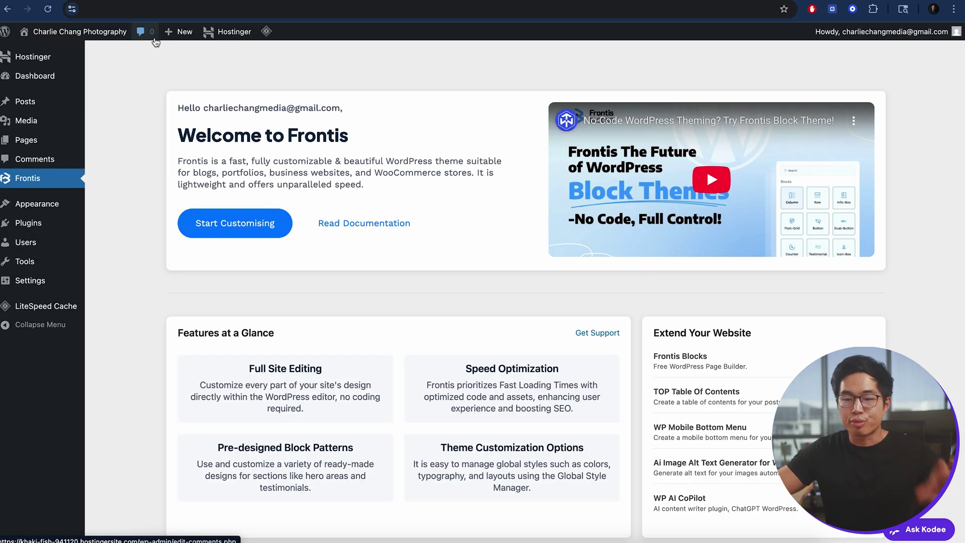
# - Return to the site's installed themes and activate the Hostinger AI theme again
pyautogui.scroll(-3, 363, 295)
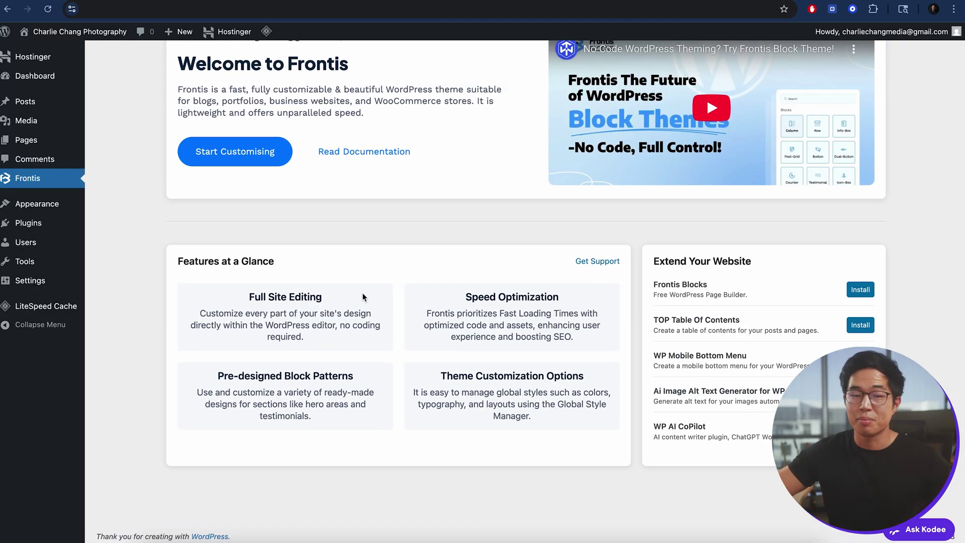
pyautogui.scroll(3, 363, 293)
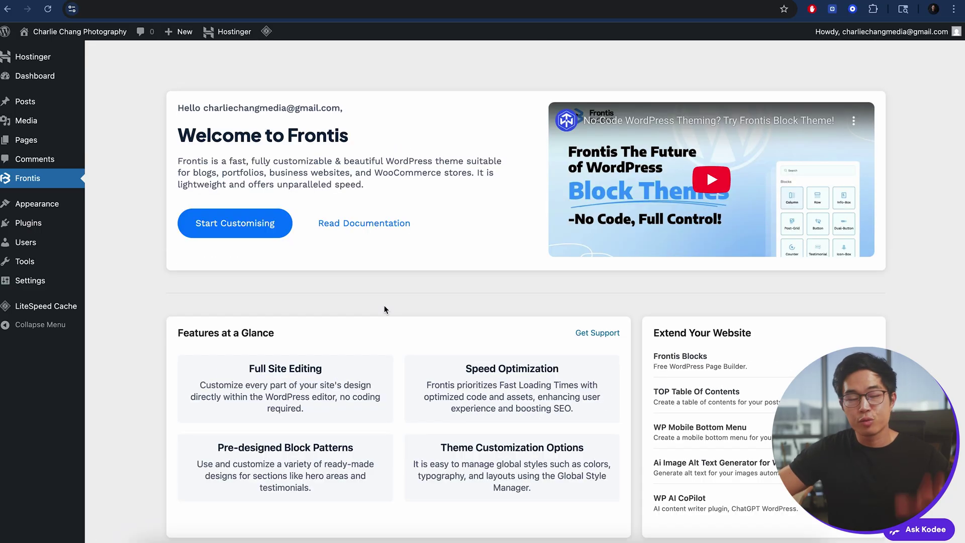
pyautogui.moveTo(29, 205)
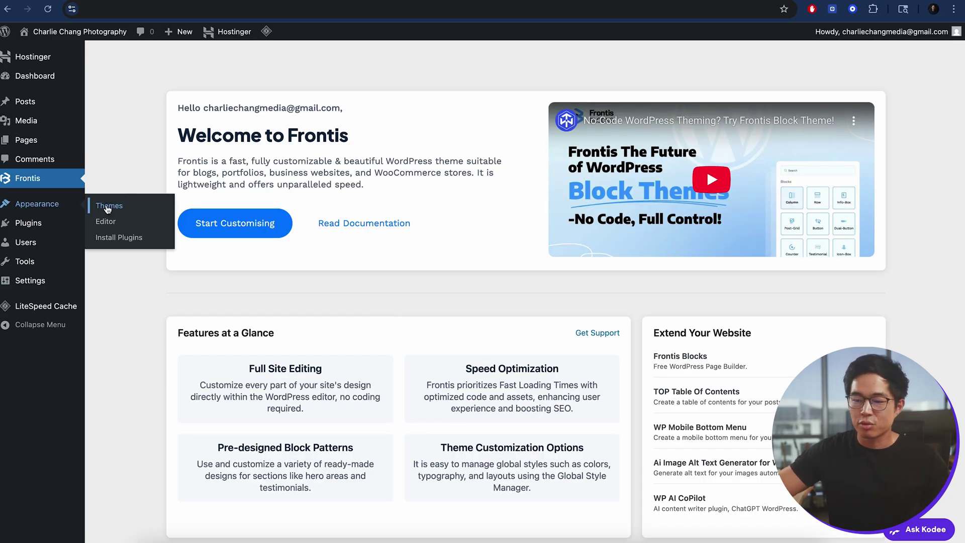
pyautogui.click(130, 209)
pyautogui.scroll(-2, 399, 342)
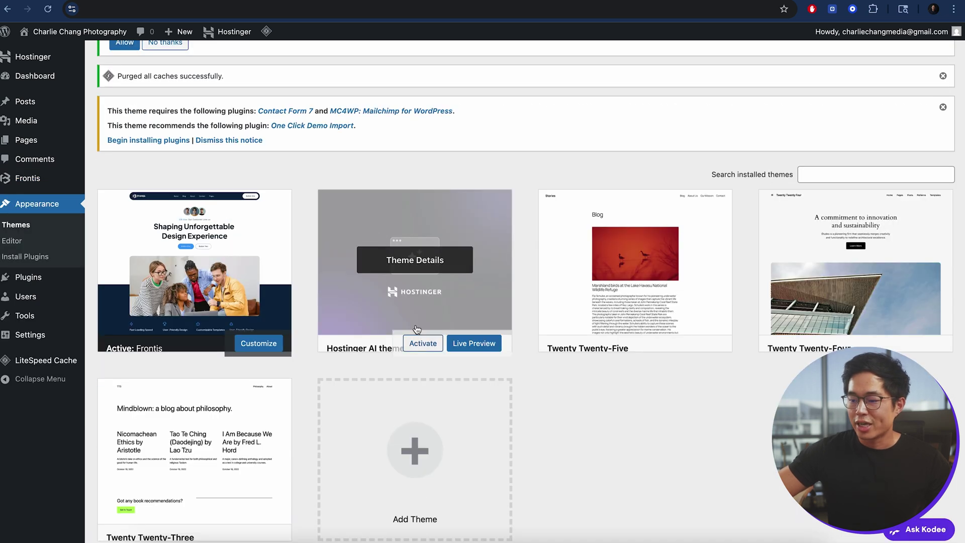
pyautogui.click(422, 344)
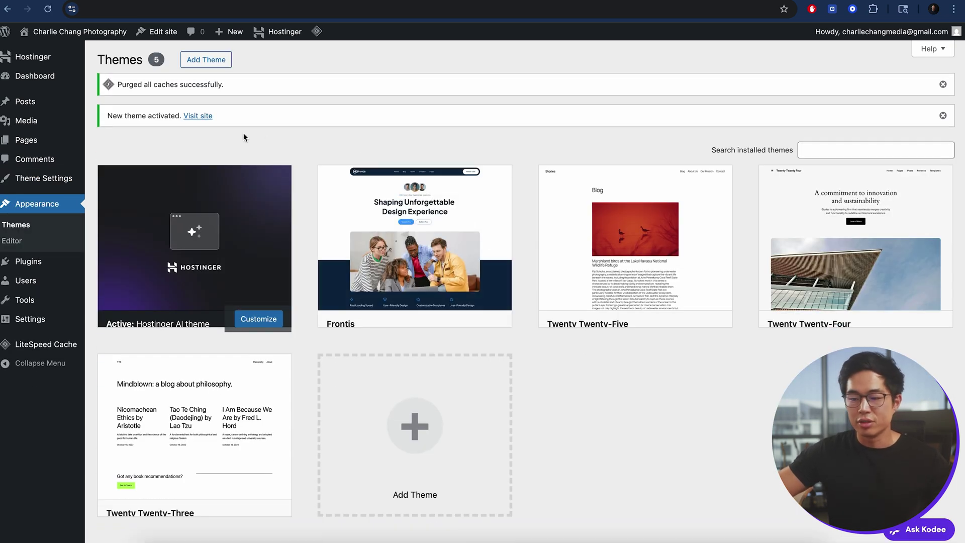
# - View the site's installed plugins and search the catalog of new plugins for "seo"
pyautogui.moveTo(30, 262)
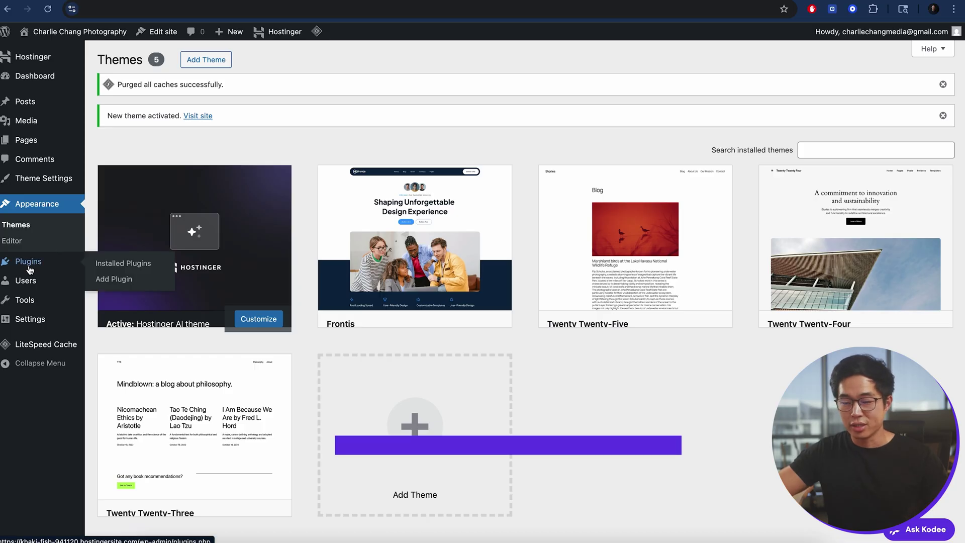
pyautogui.click(31, 264)
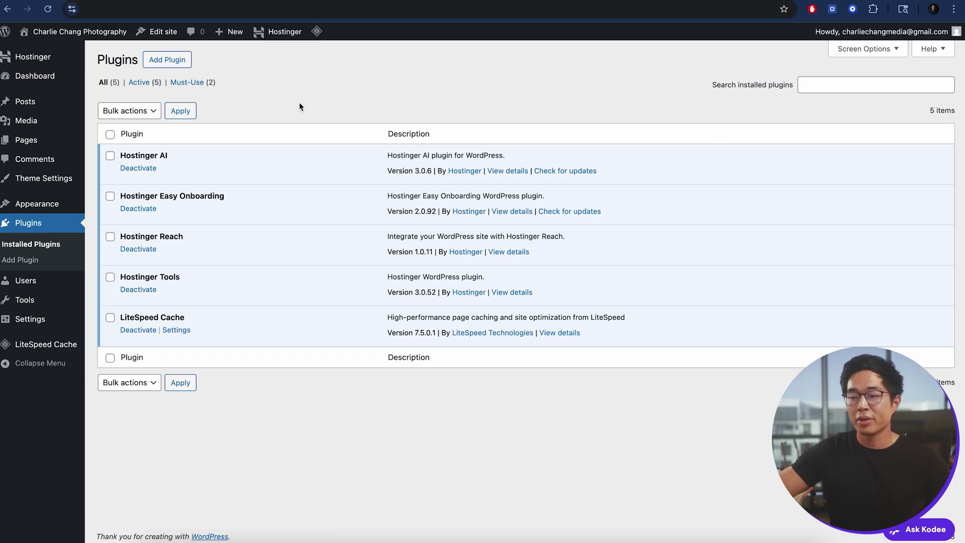
pyautogui.click(182, 63)
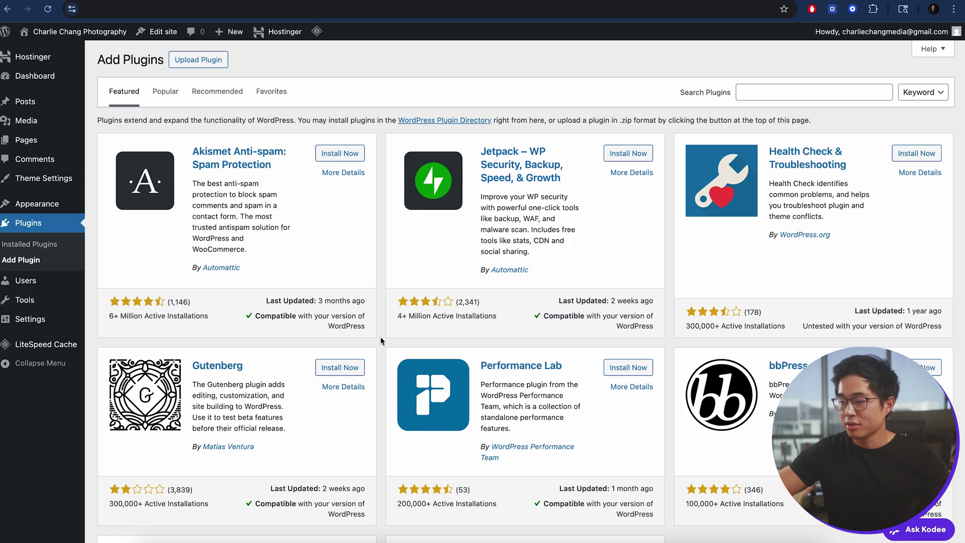
pyautogui.click(814, 92)
pyautogui.write('seo')
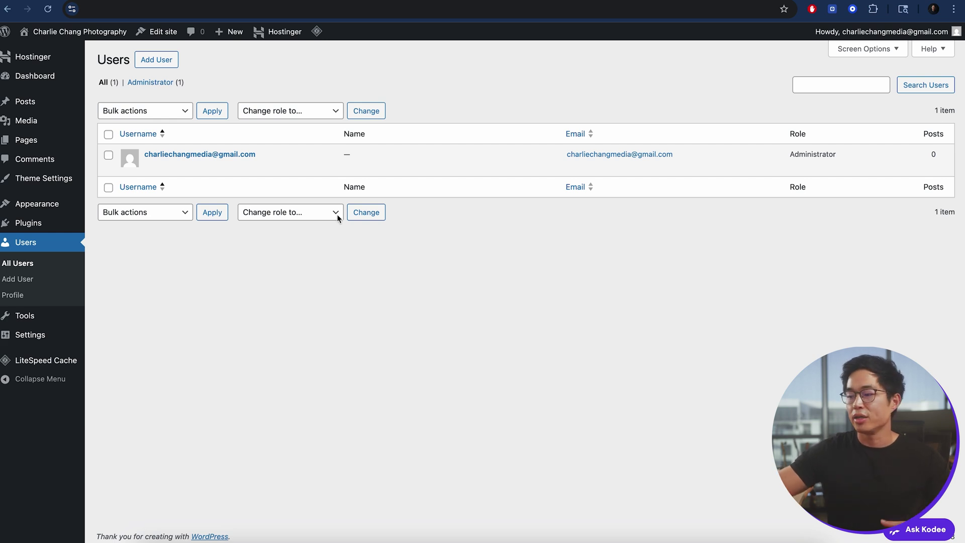
# - Open the site's general settings and review the title, address, language, timezone and date format options
pyautogui.click(30, 336)
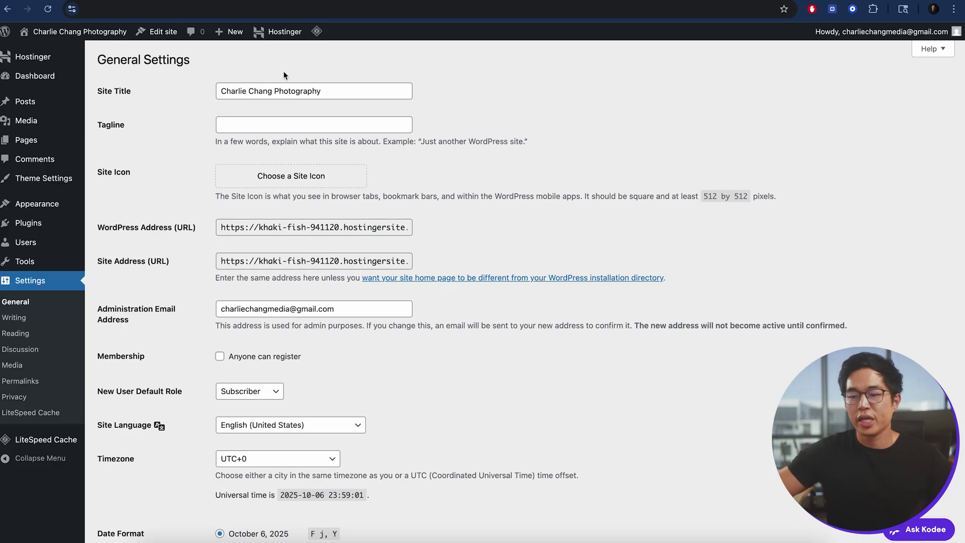
pyautogui.scroll(-3, 270, 121)
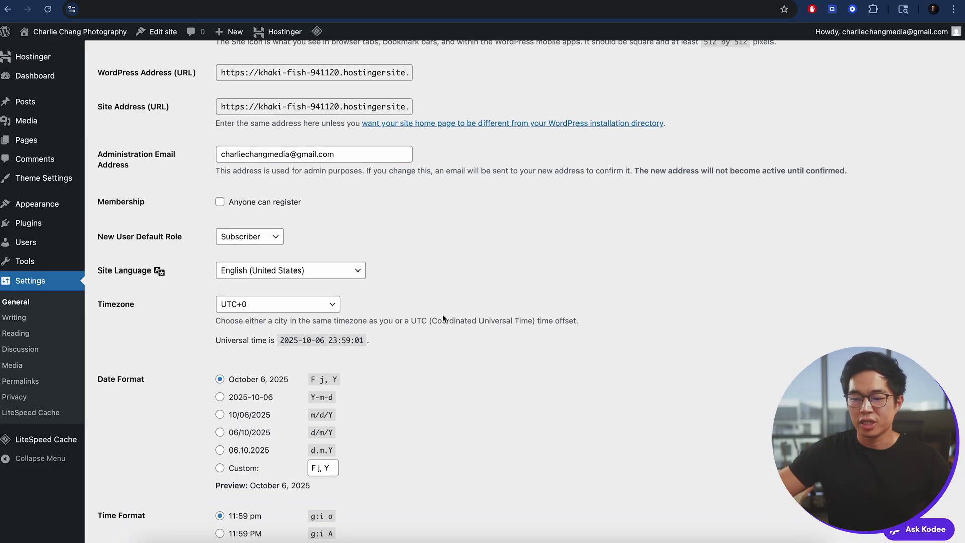
pyautogui.scroll(3, 375, 317)
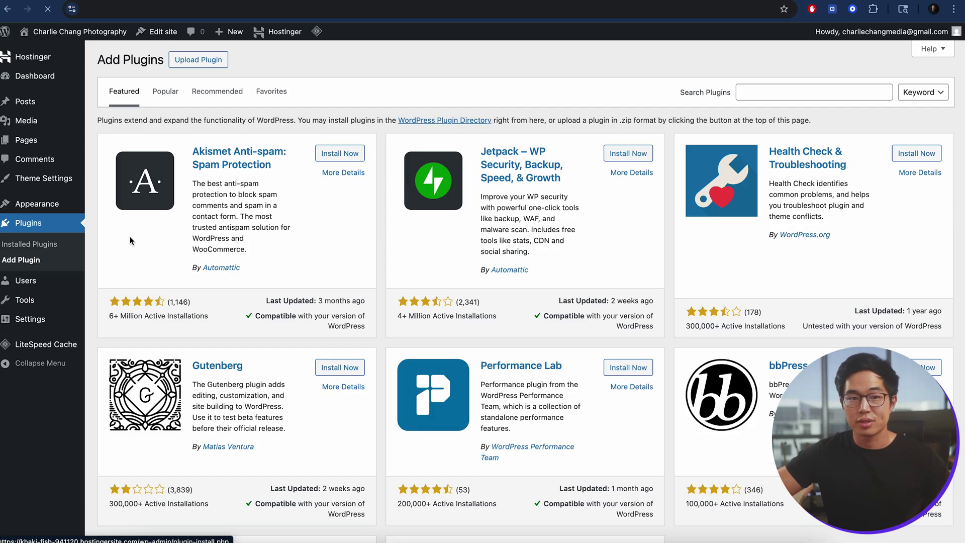
# - Search the catalog of new plugins for "elementor"
pyautogui.click(807, 93)
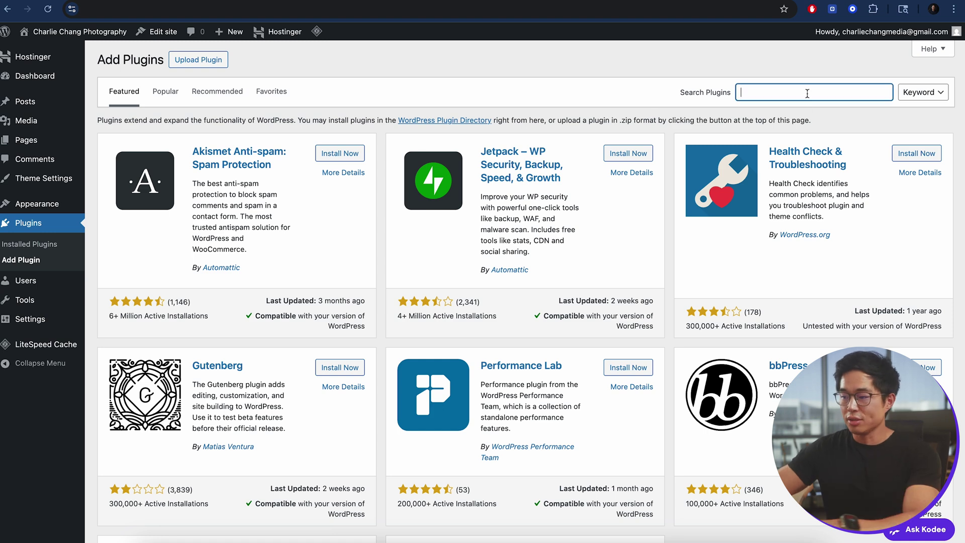
pyautogui.write('elementor')
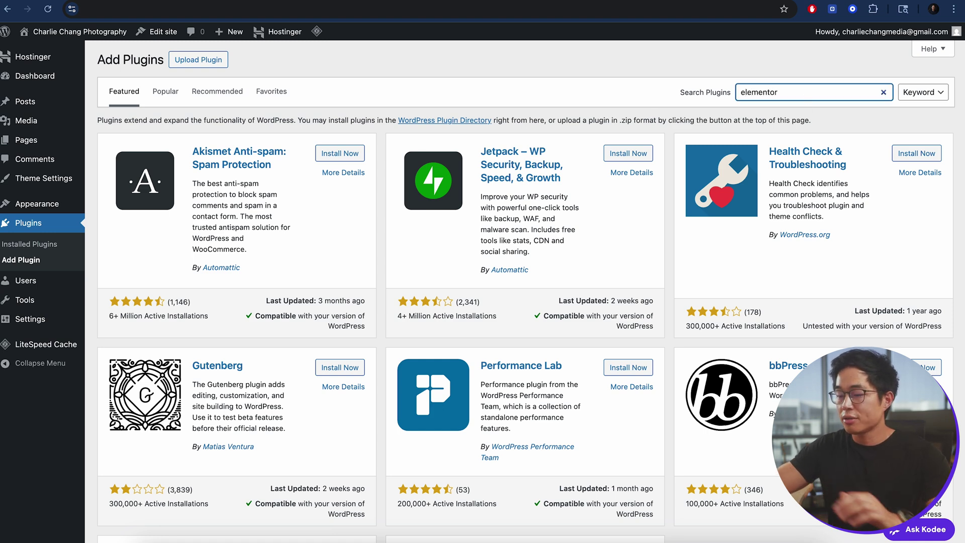